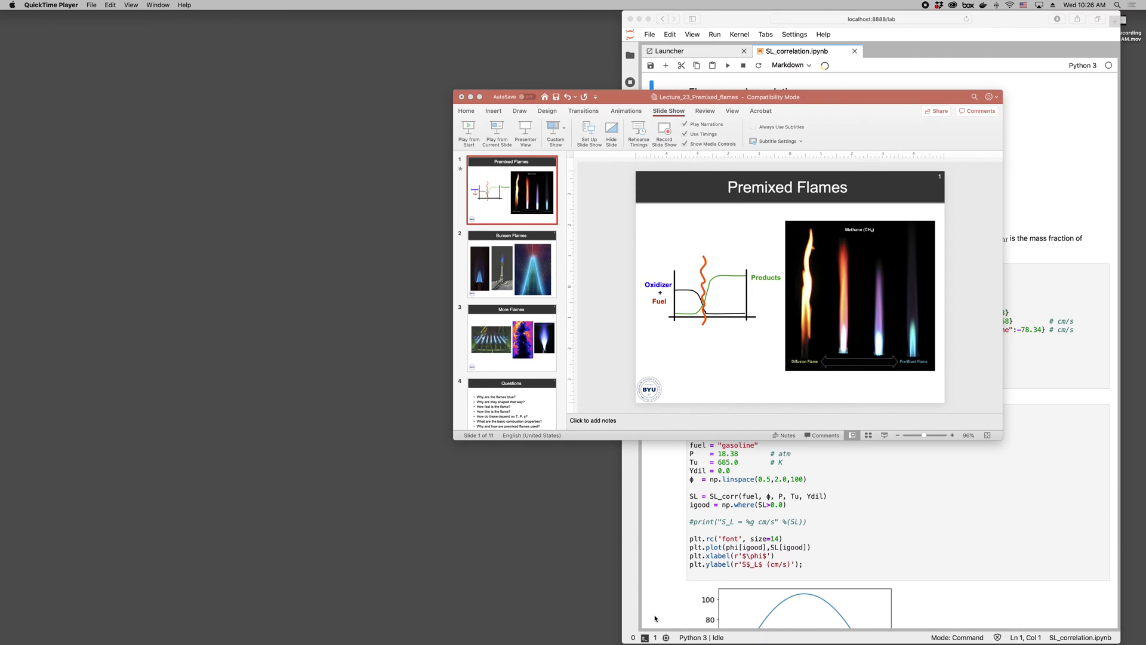
# Launch OBS Studio from its Dock icon
pyautogui.moveTo(657, 638)
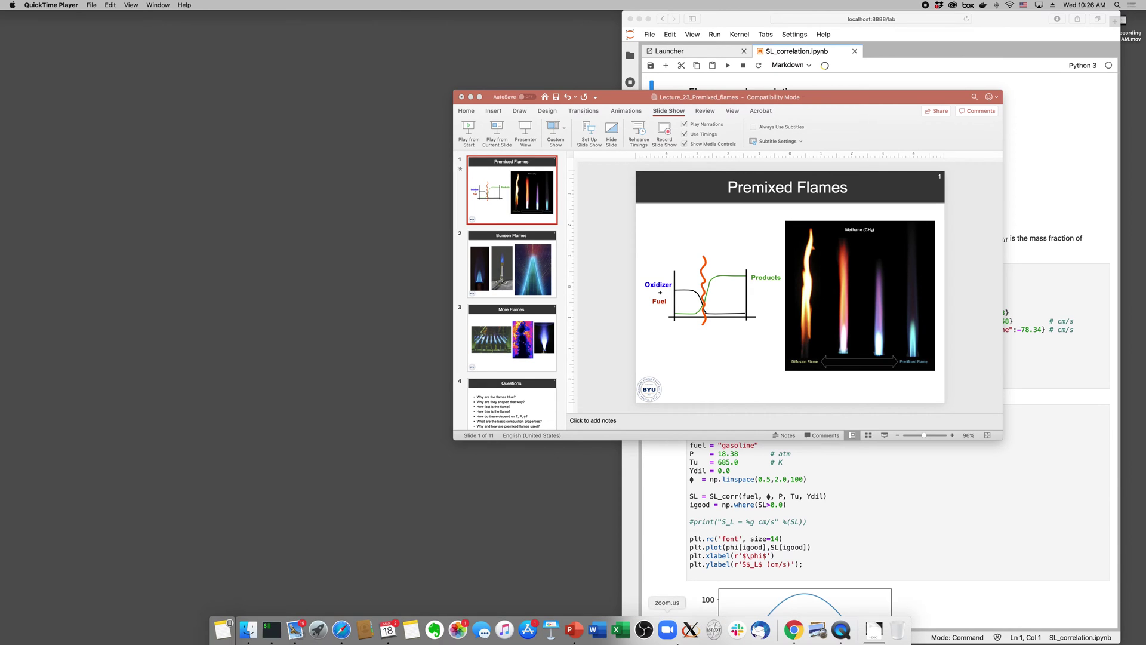
pyautogui.click(645, 629)
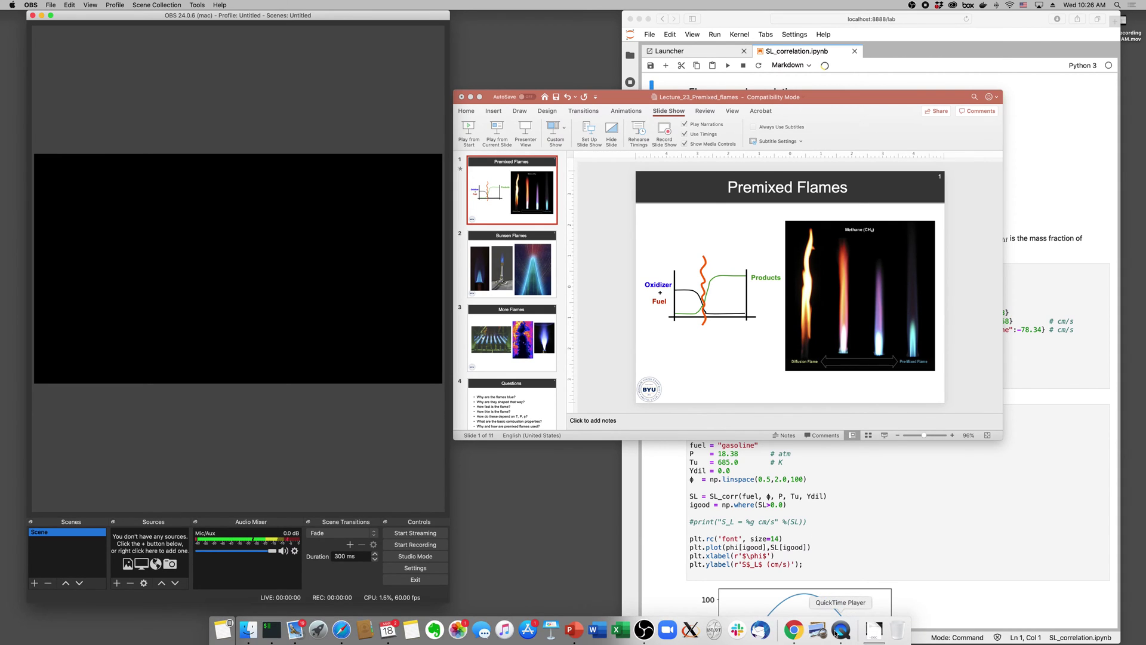
# Start a new QuickTime movie recording with the iPad selected as the camera
pyautogui.rightClick(839, 633)
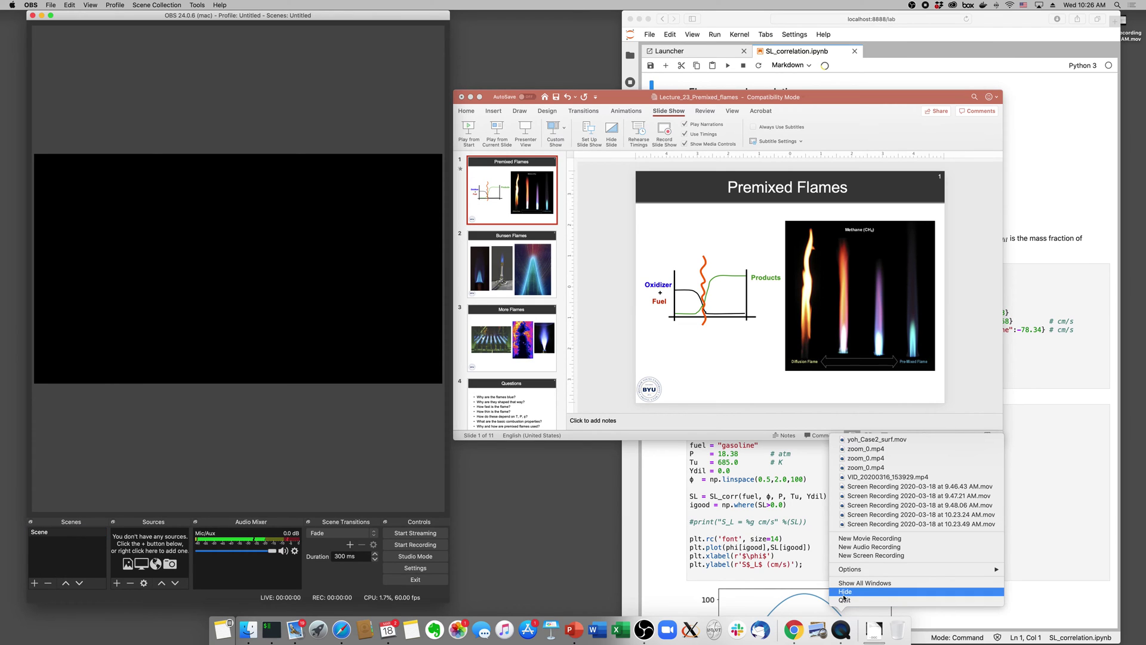
pyautogui.click(855, 538)
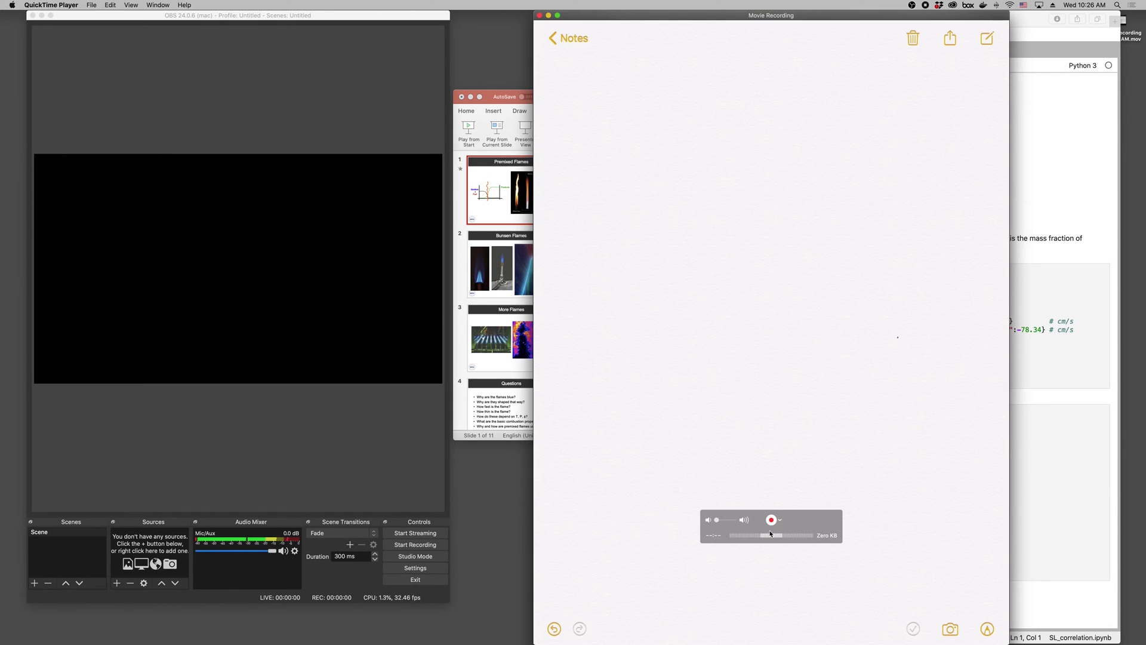
pyautogui.click(780, 522)
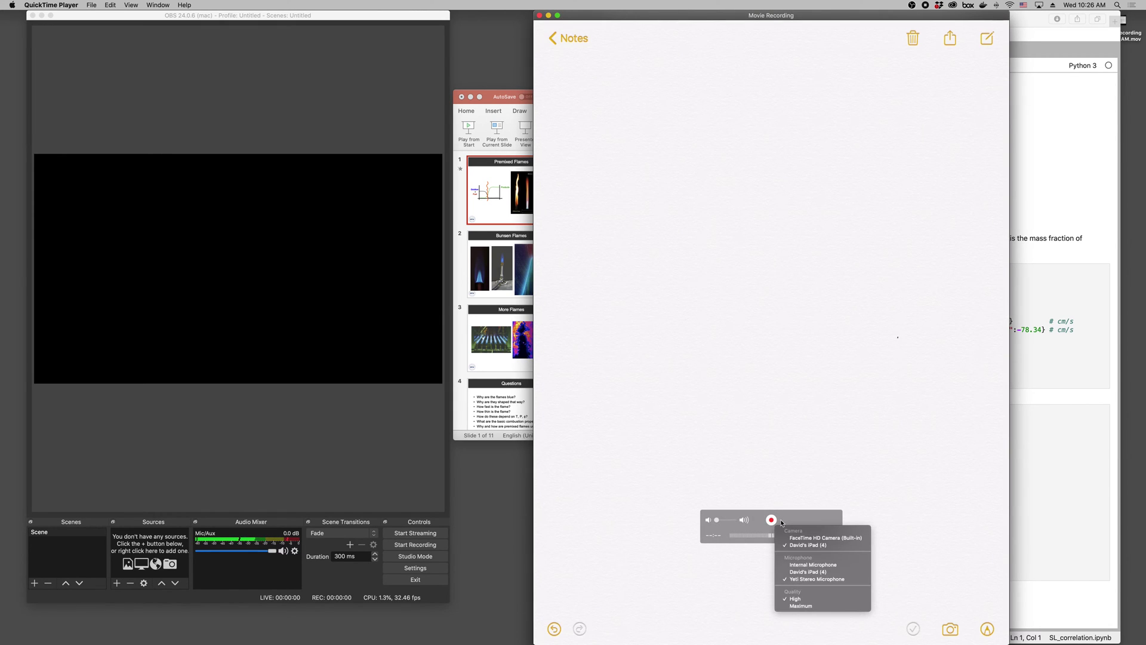
pyautogui.click(808, 538)
pyautogui.click(782, 523)
pyautogui.click(806, 546)
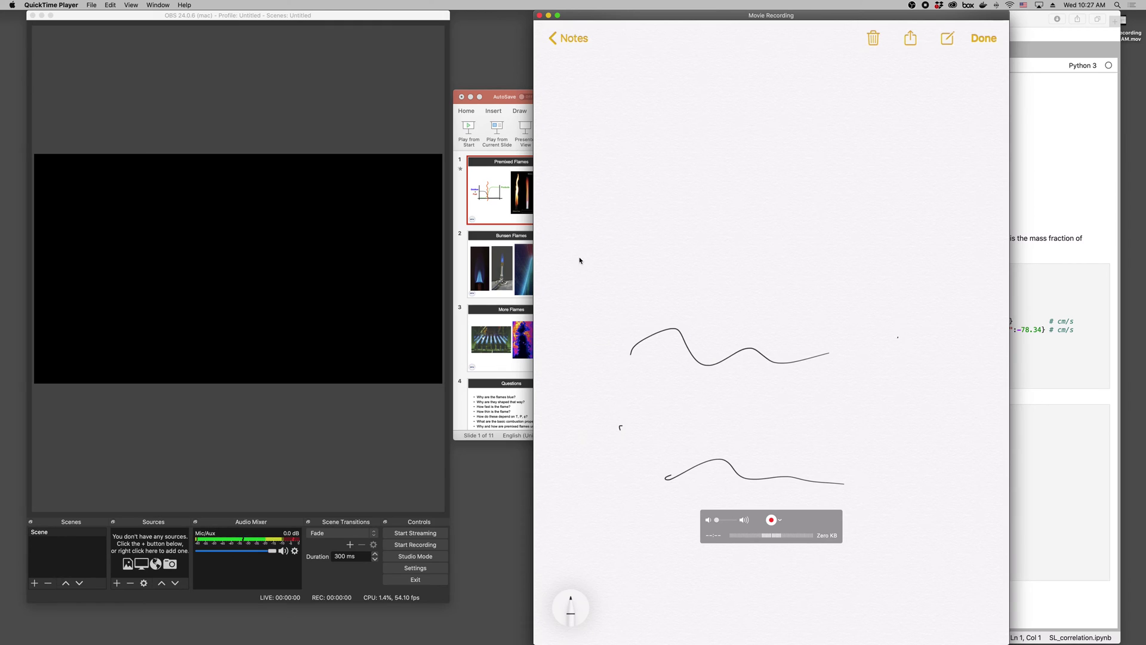
# Set the Premixed Flames show to Browsed by an individual (window) and start it
pyautogui.click(527, 123)
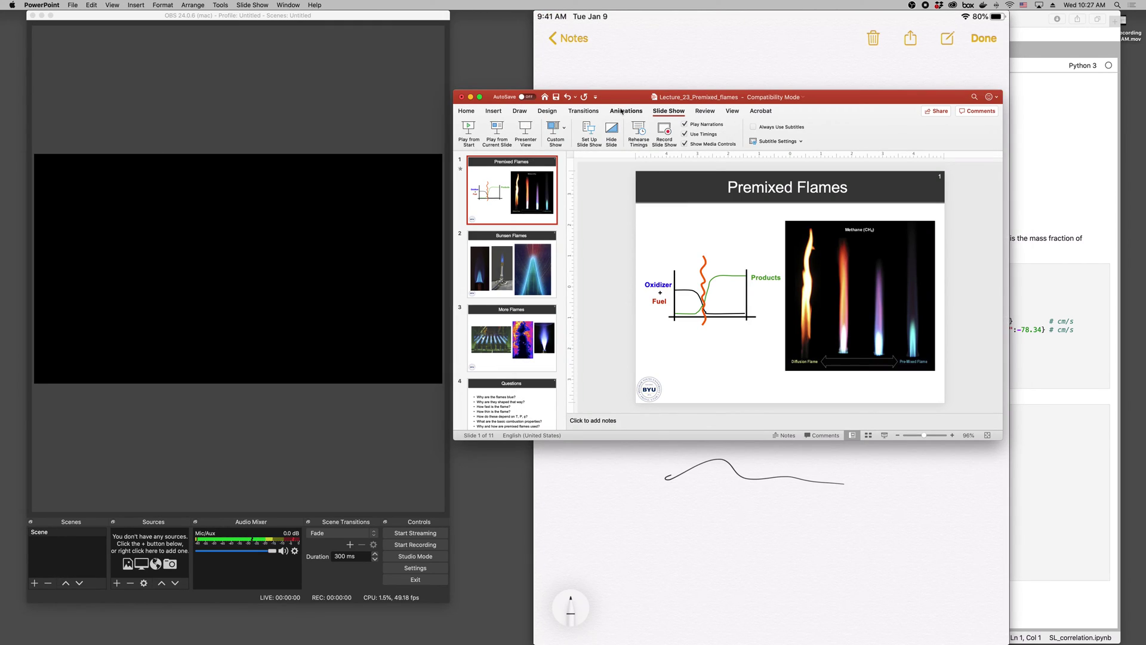
pyautogui.click(622, 112)
pyautogui.click(666, 115)
pyautogui.click(590, 133)
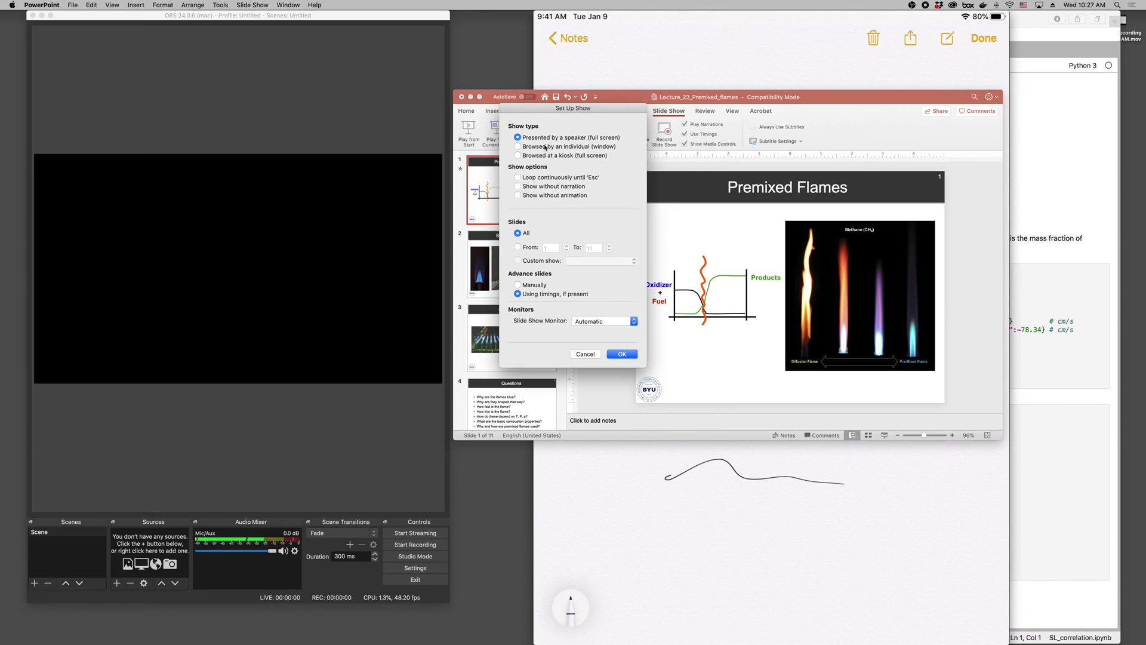
pyautogui.click(519, 147)
pyautogui.click(618, 357)
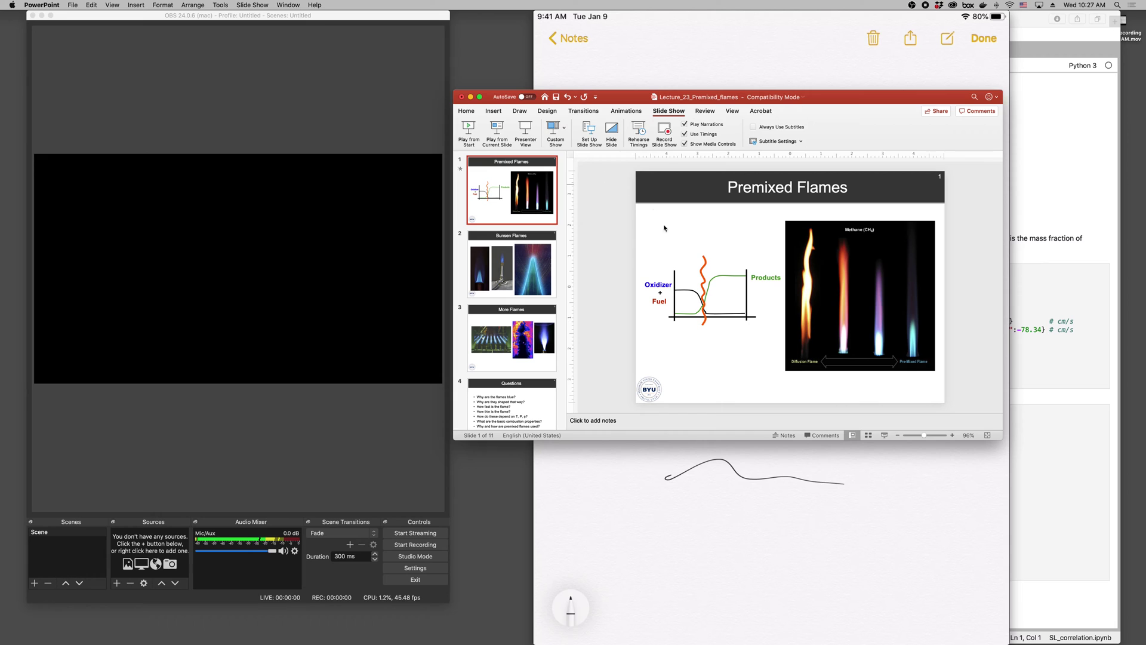
pyautogui.click(886, 434)
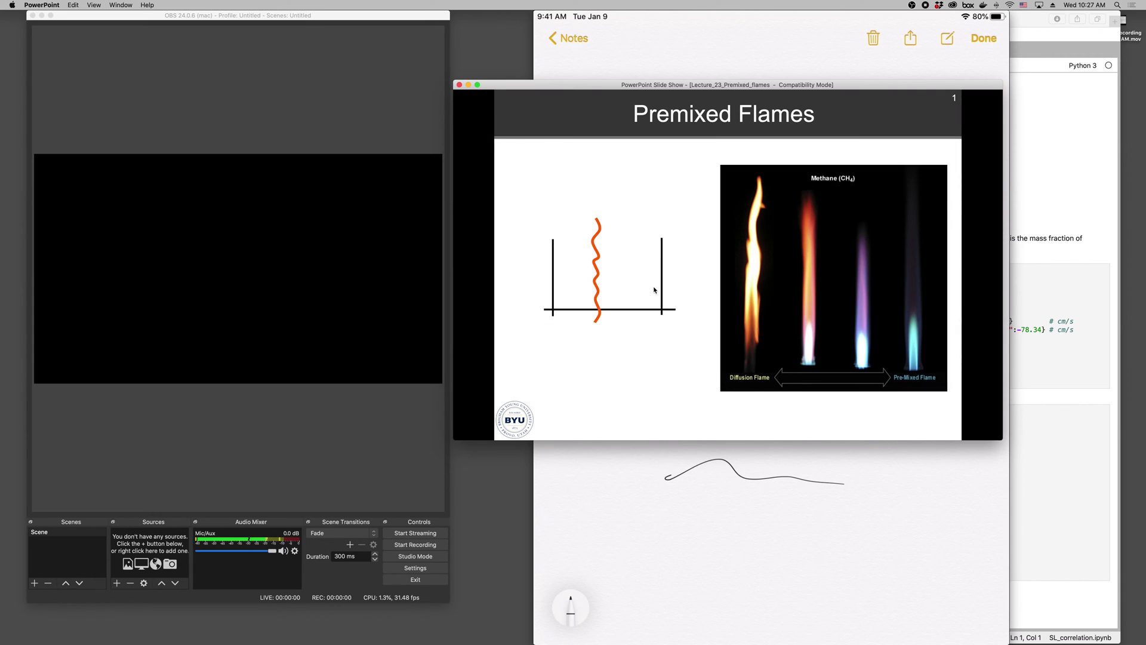
# In the scene named Scene, add a Video Capture Device source named 'ipad'
pyautogui.click(388, 396)
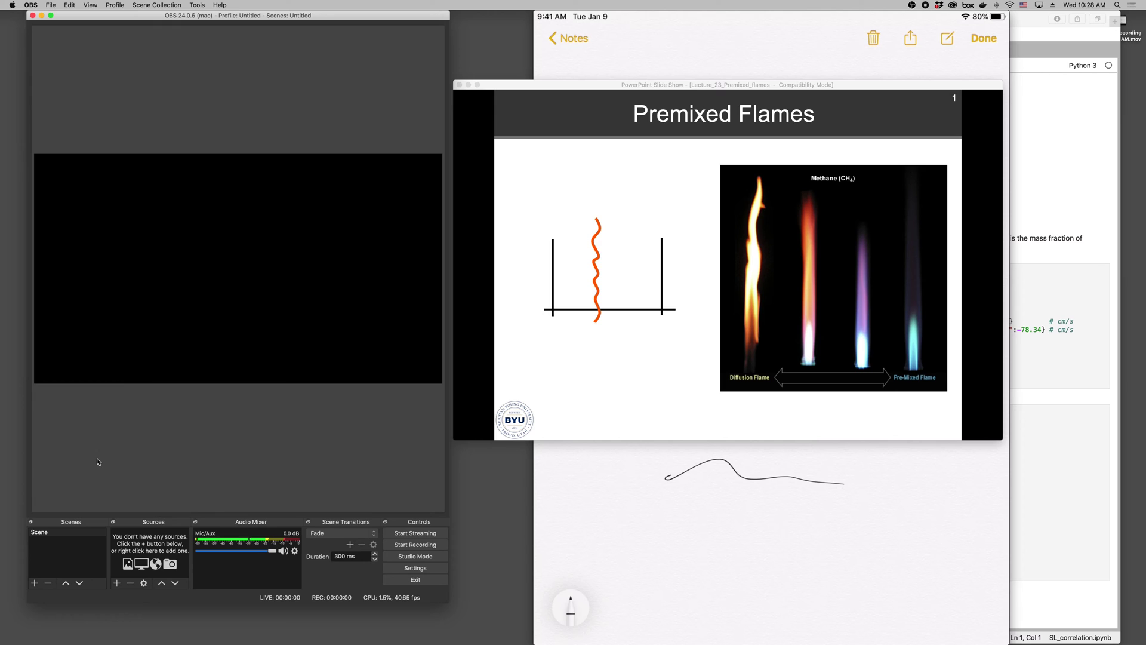
pyautogui.click(68, 532)
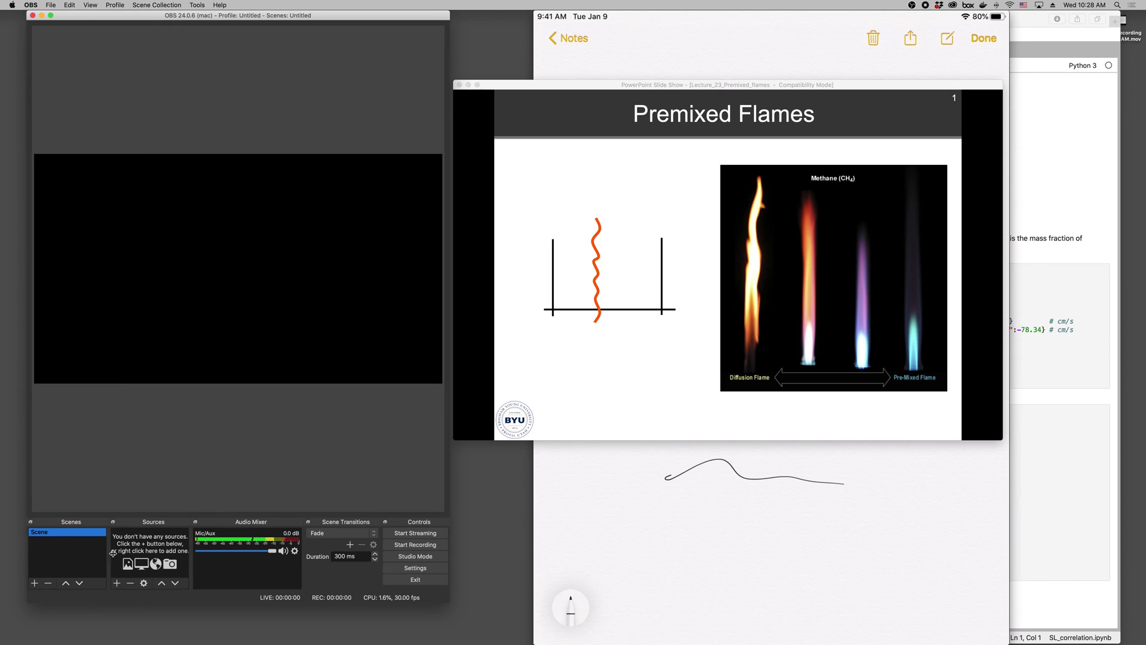
pyautogui.click(117, 583)
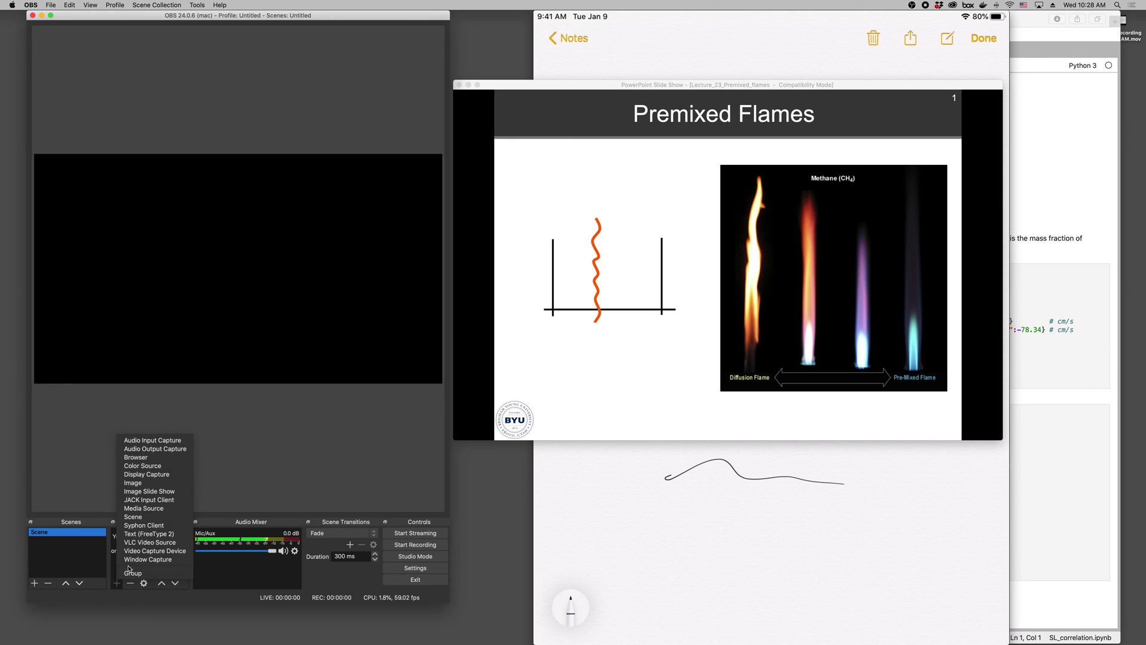
pyautogui.click(139, 551)
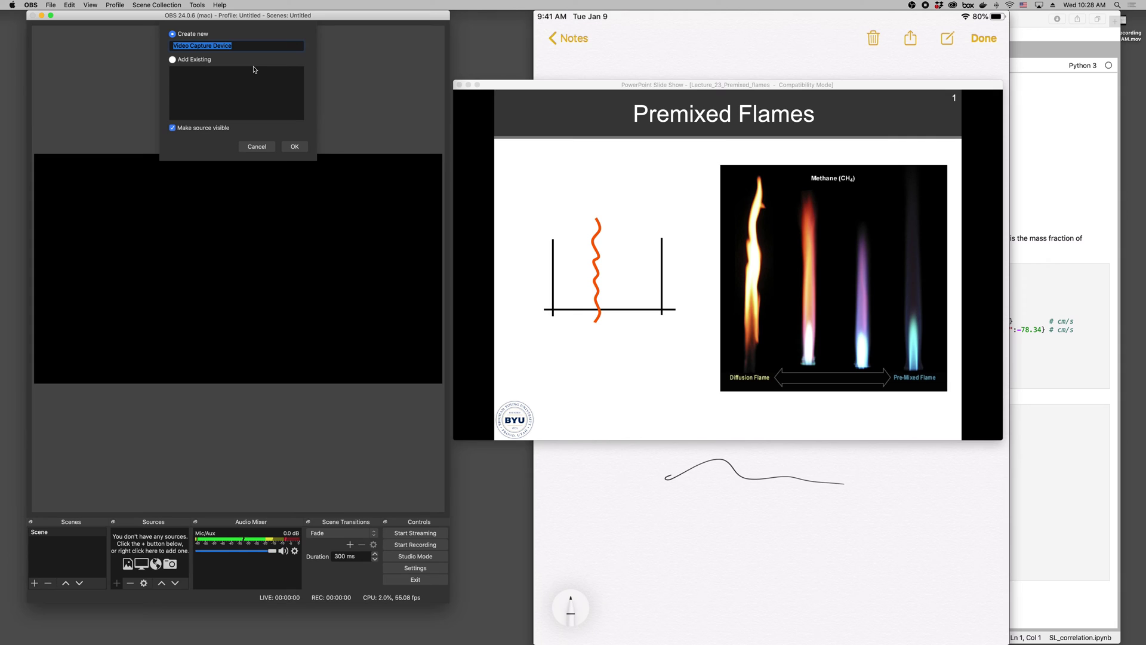
pyautogui.write('ips')
pyautogui.press('BackSpace')
pyautogui.write('ad')
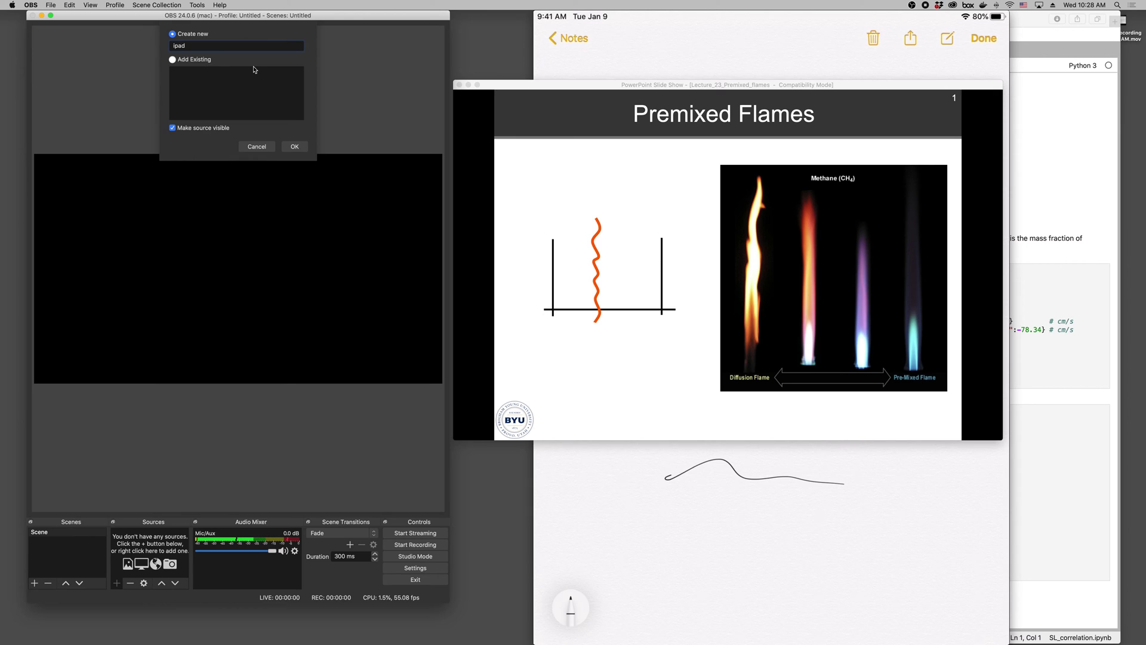
# Create the ipad source with the iPad chosen as its capture device
pyautogui.click(295, 146)
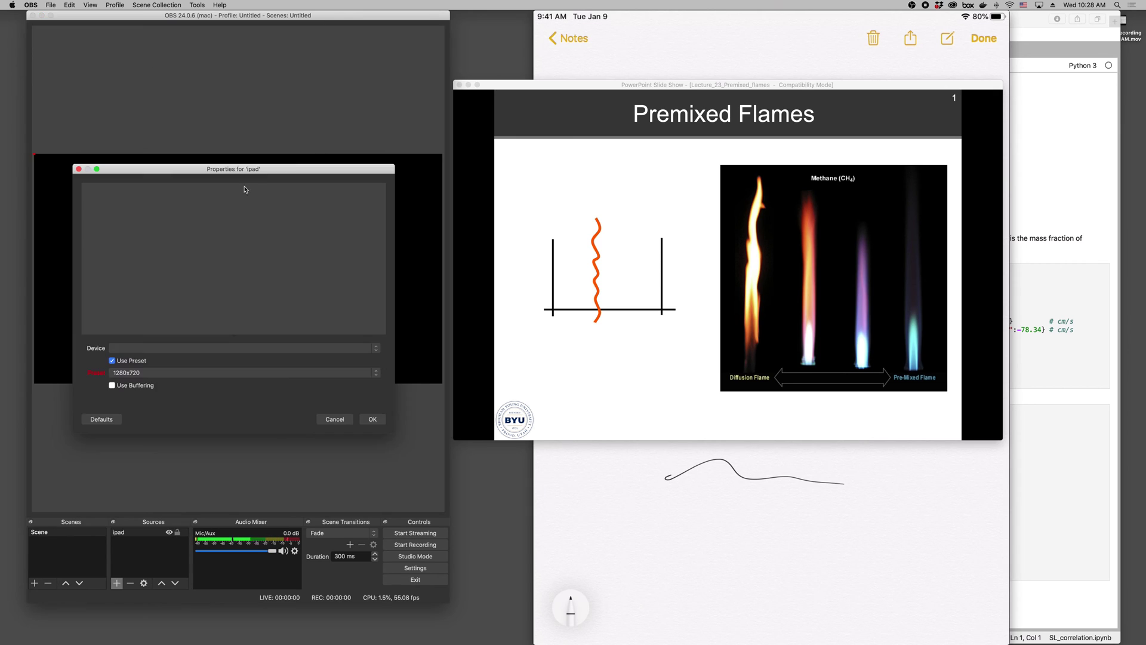
pyautogui.click(201, 347)
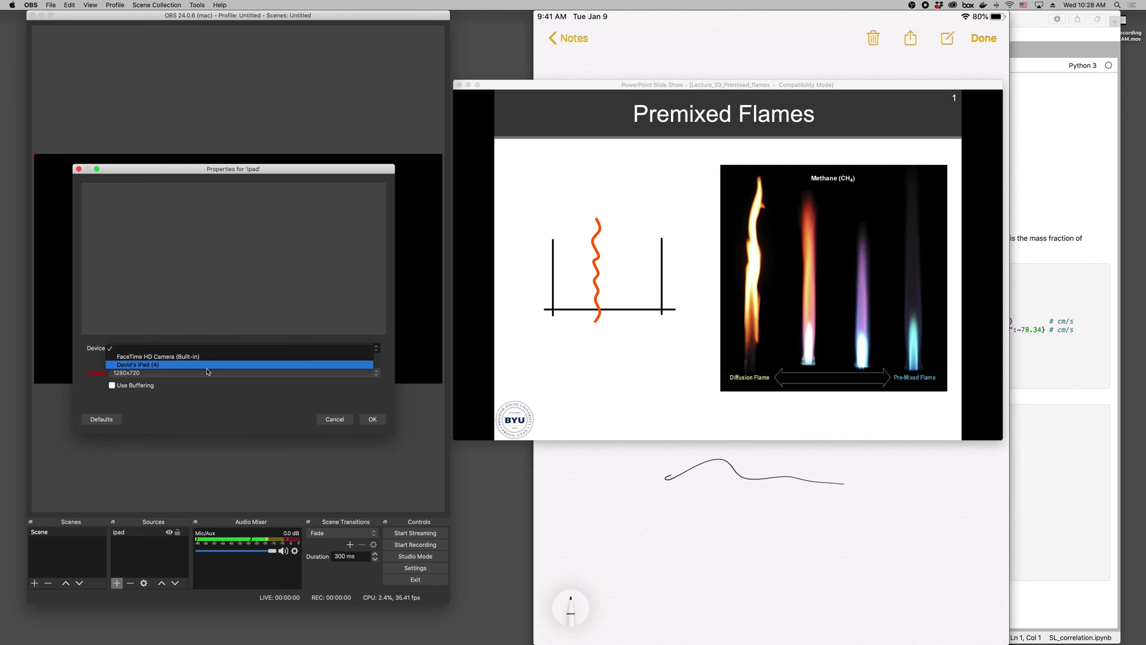
pyautogui.click(207, 372)
pyautogui.click(226, 348)
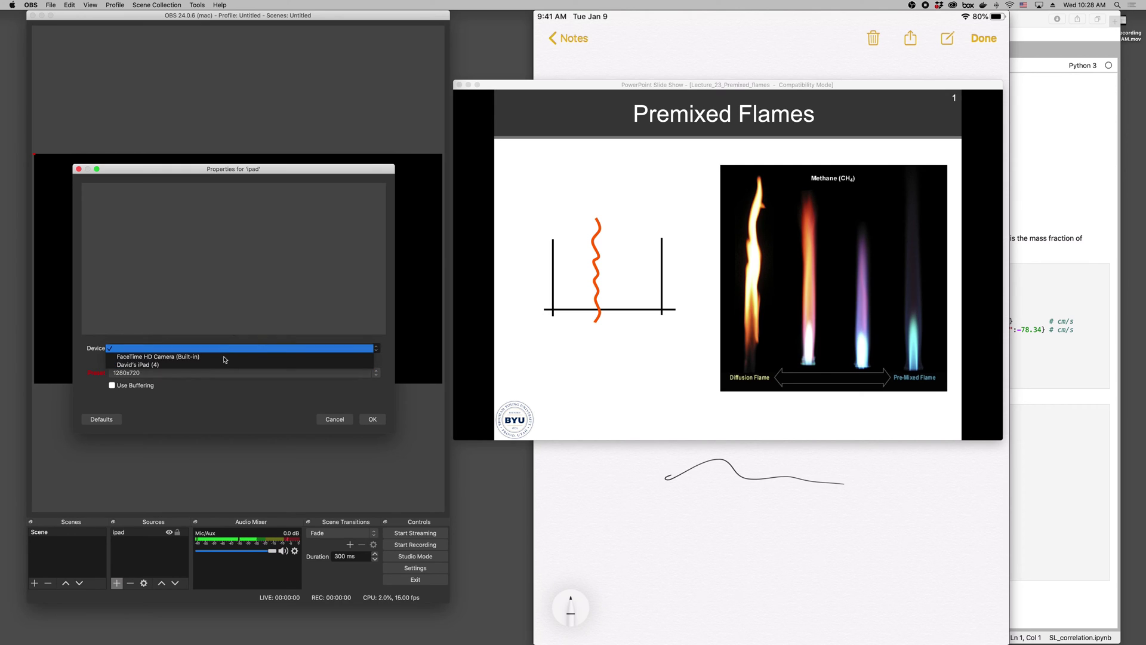
pyautogui.click(226, 365)
pyautogui.click(372, 419)
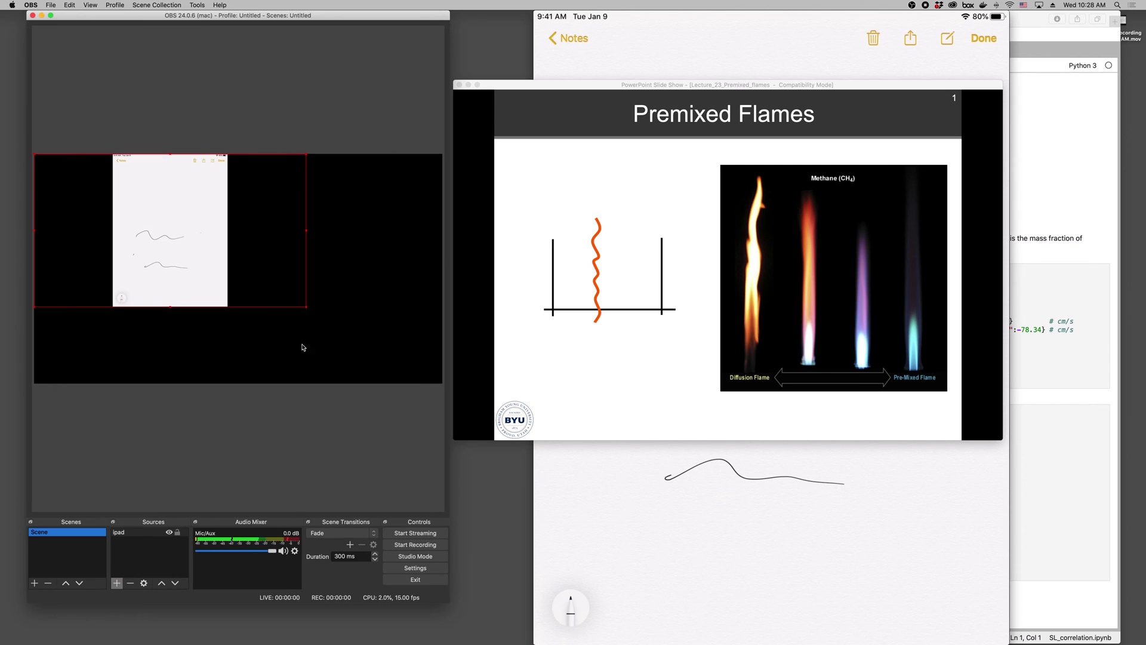
# Shrink the iPad feed and move it to the canvas's left edge
pyautogui.moveTo(307, 309)
pyautogui.mouseDown()
pyautogui.moveTo(243, 287)
pyautogui.moveTo(307, 307)
pyautogui.mouseUp()
pyautogui.moveTo(255, 274); pyautogui.dragTo(278, 287)
pyautogui.moveTo(595, 464)
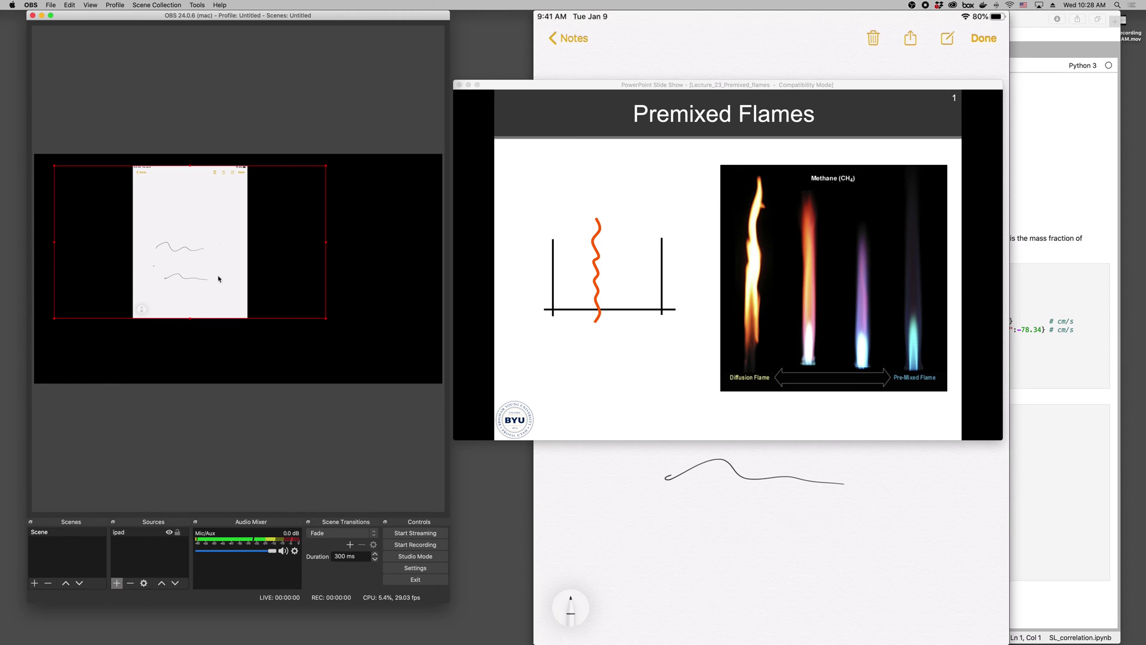
pyautogui.moveTo(210, 270); pyautogui.dragTo(115, 261)
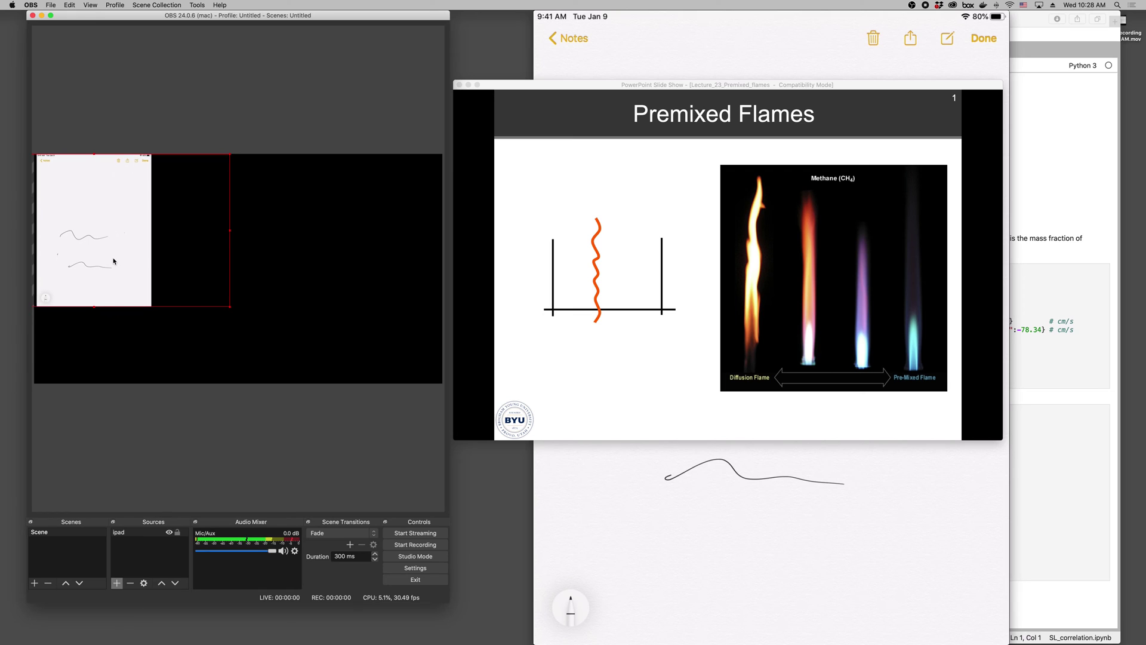
# Add a 'ppt' Window Capture source that captures the PowerPoint slide show window
pyautogui.click(120, 583)
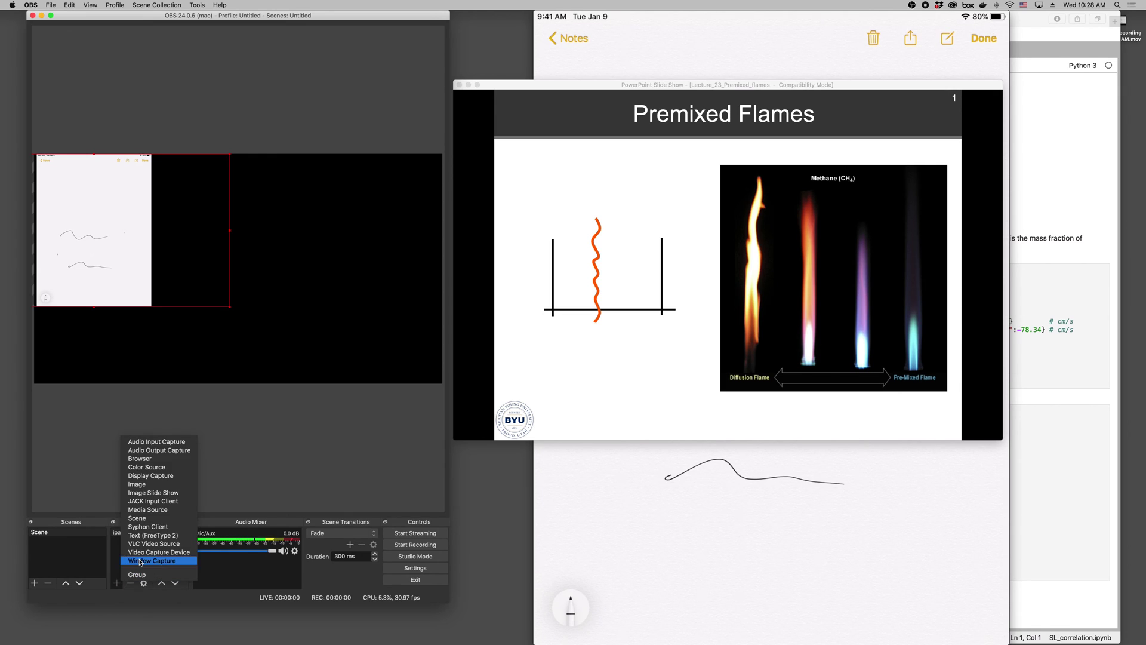
pyautogui.click(141, 561)
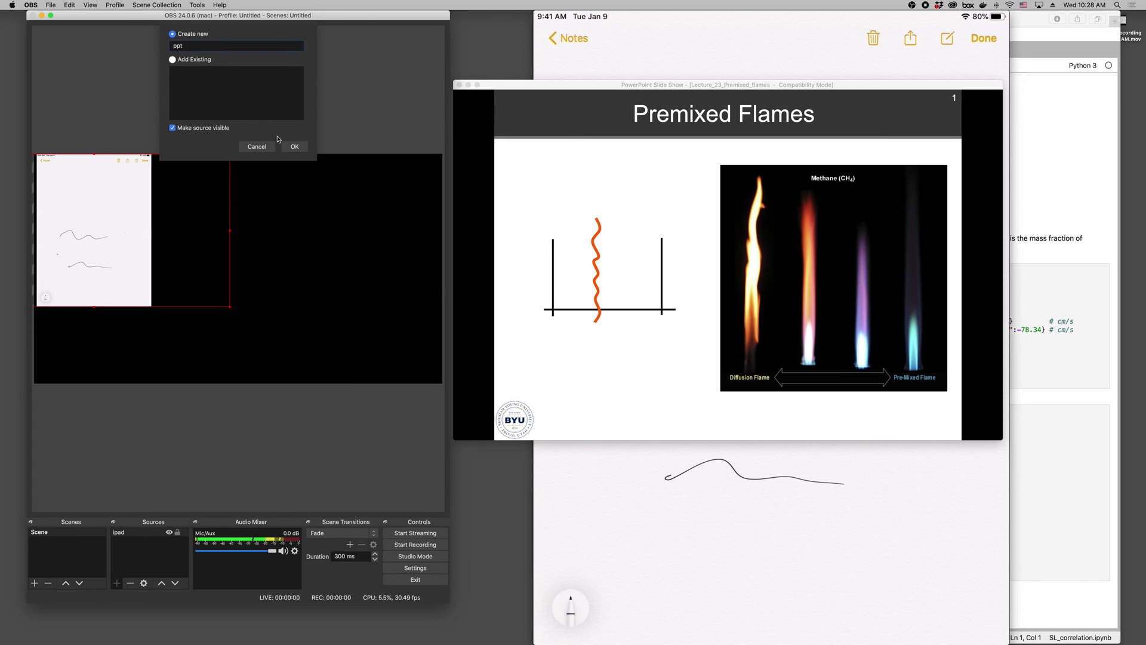
pyautogui.click(295, 147)
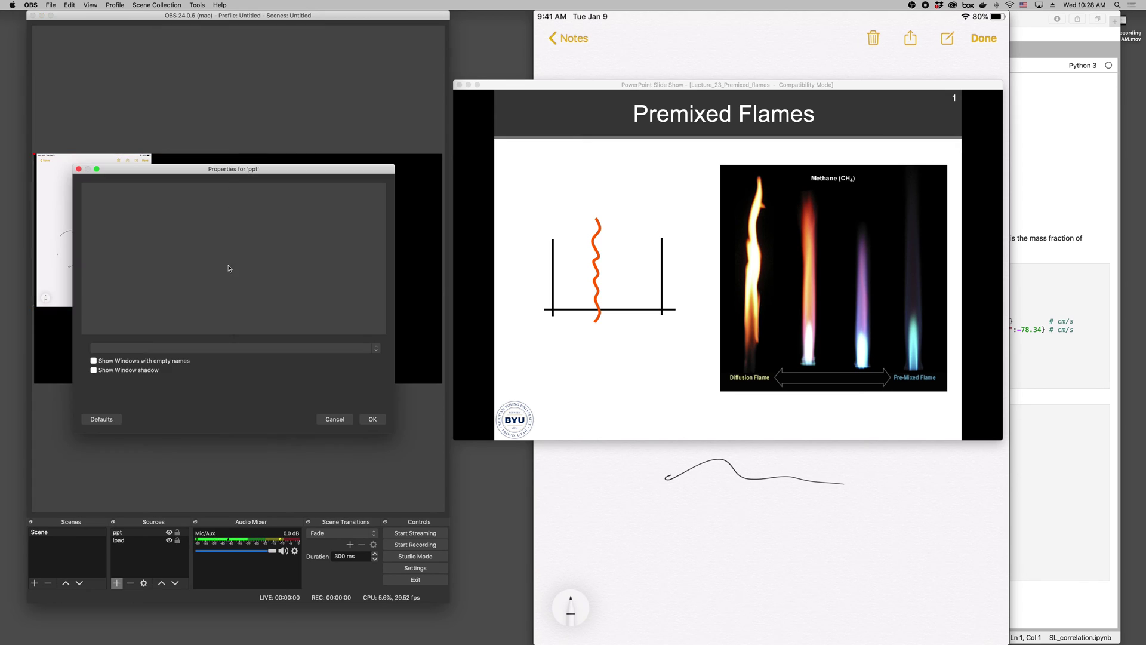
pyautogui.click(227, 352)
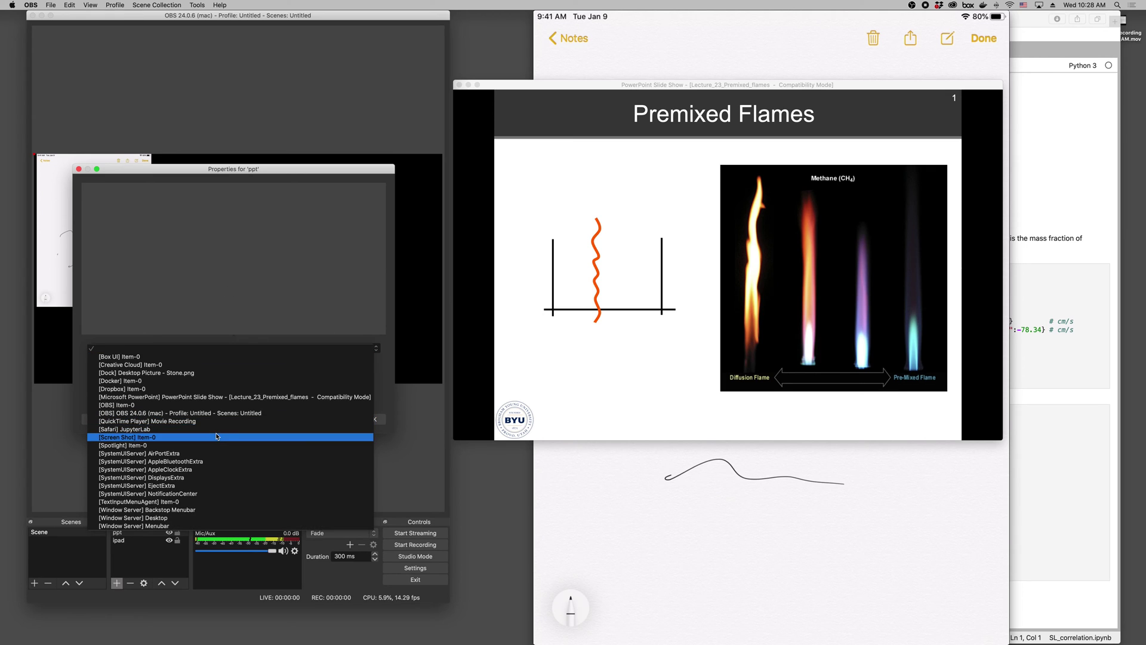
pyautogui.click(222, 398)
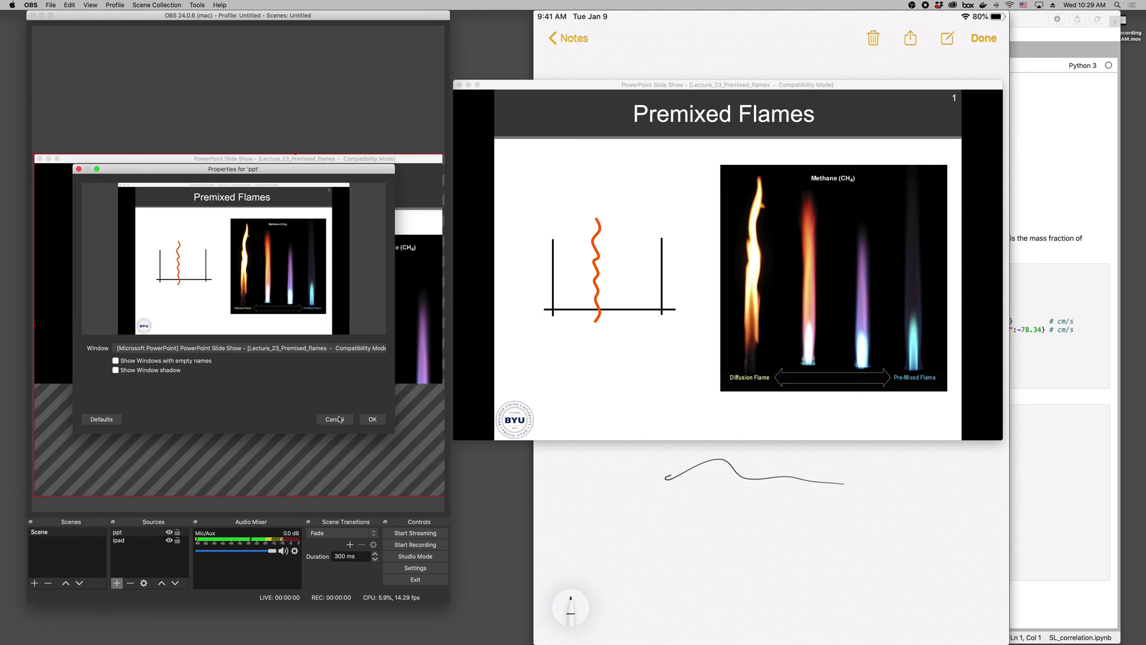
pyautogui.click(365, 416)
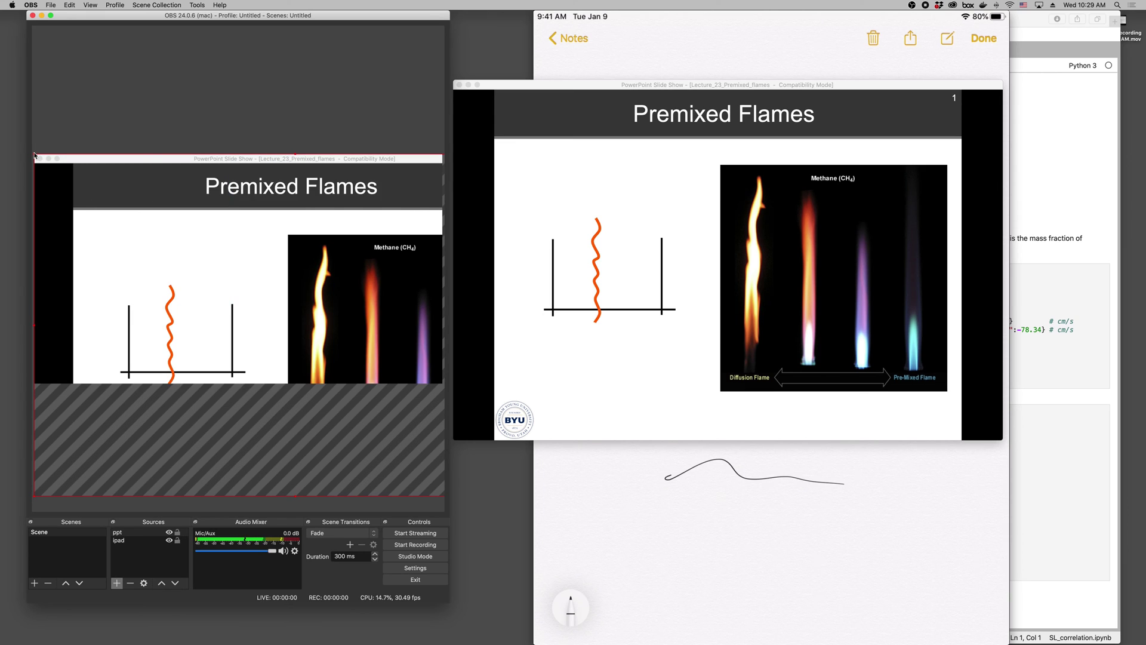
# Resize the slideshow capture and enlarge the iPad feed so they sit side by side
pyautogui.moveTo(35, 158); pyautogui.dragTo(414, 338)
pyautogui.moveTo(353, 302); pyautogui.dragTo(353, 308)
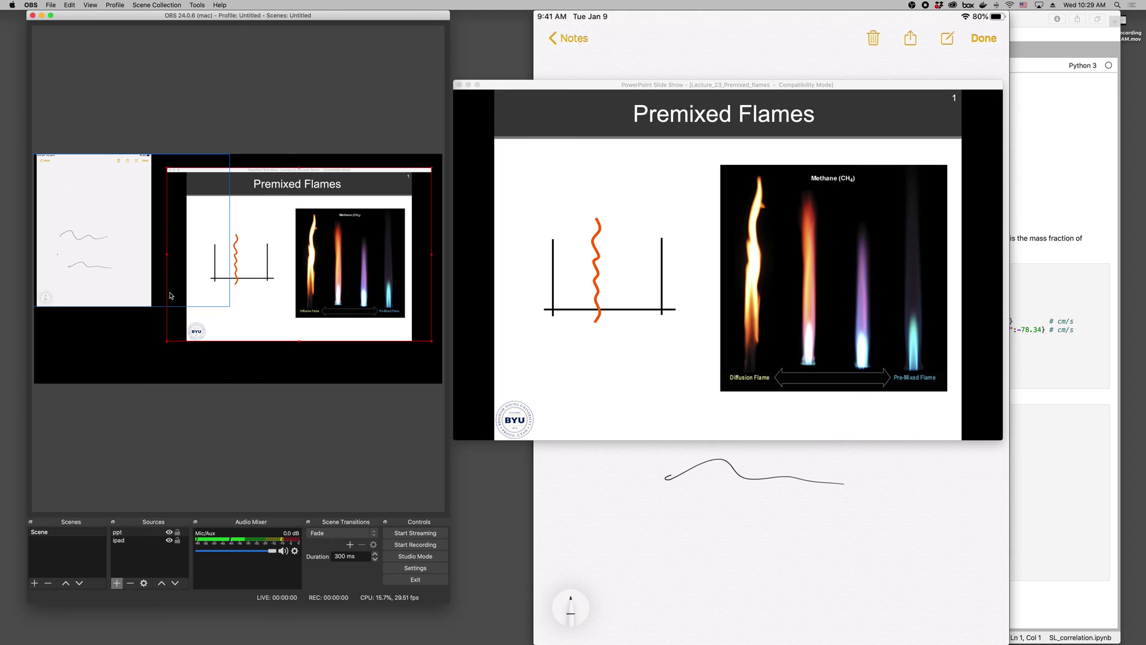
pyautogui.click(229, 307)
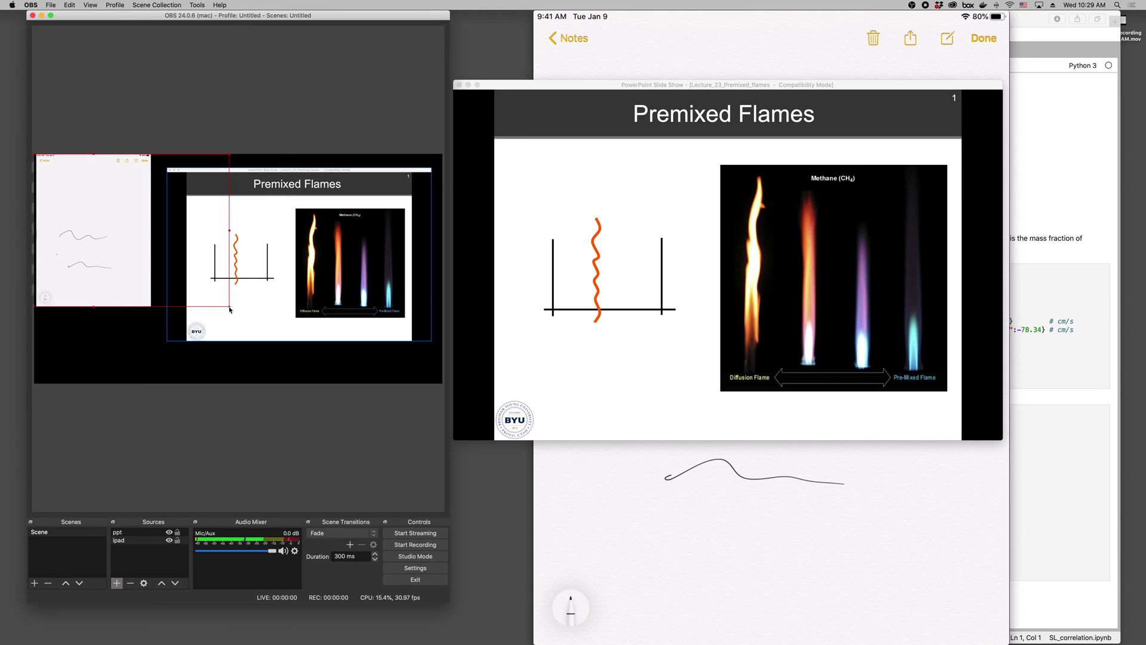
pyautogui.moveTo(233, 309); pyautogui.dragTo(283, 379)
pyautogui.moveTo(365, 296)
pyautogui.mouseDown()
pyautogui.moveTo(384, 300)
pyautogui.moveTo(365, 300)
pyautogui.mouseUp()
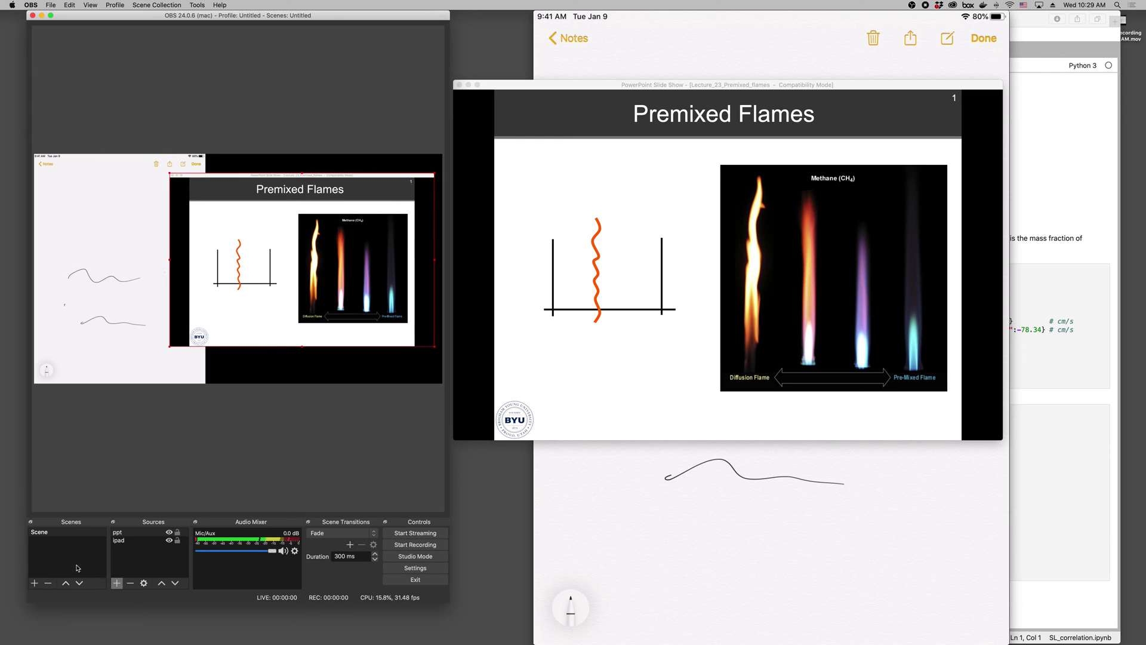
# Create a new scene named 'code'
pyautogui.click(34, 583)
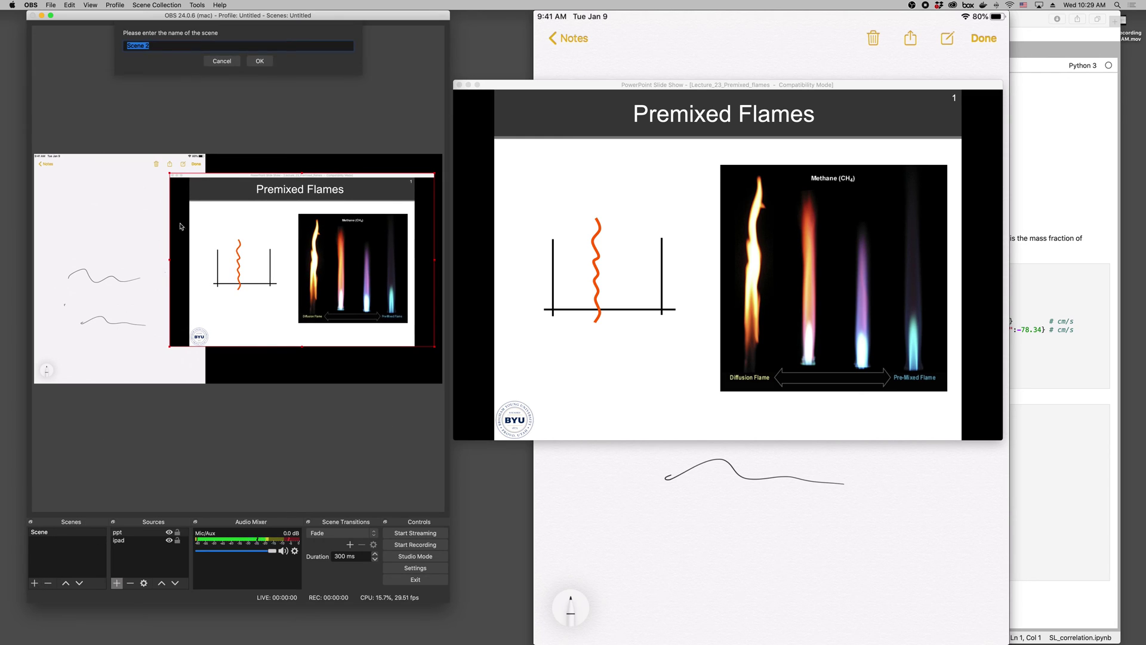
pyautogui.write('code')
pyautogui.click(262, 61)
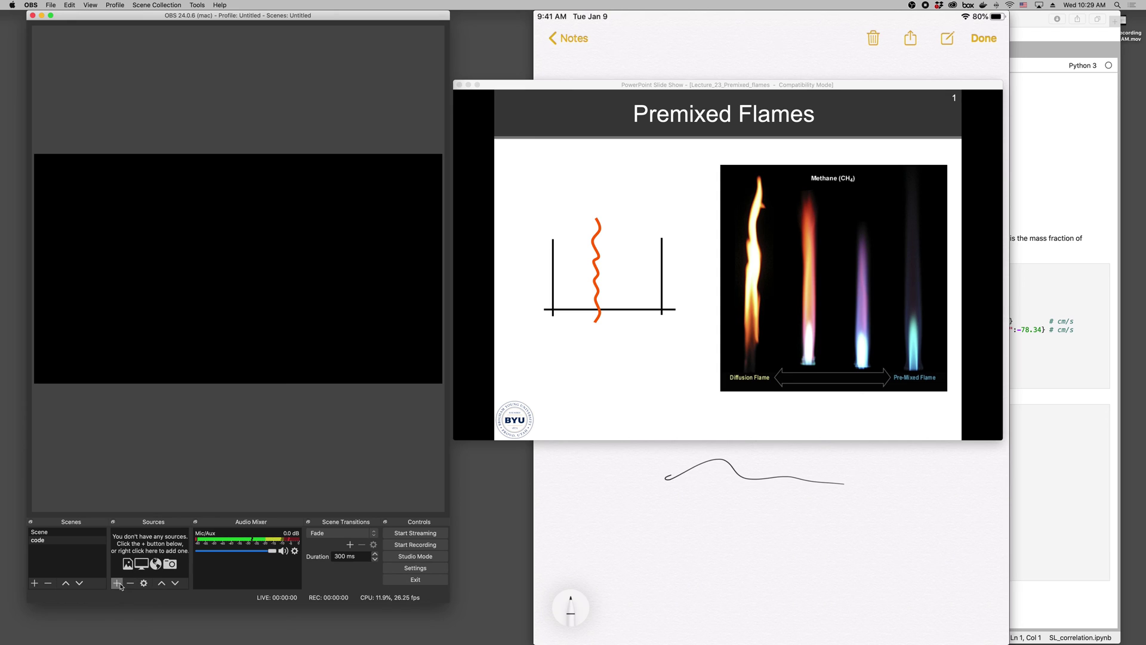
# Add a Window Capture source named 'jupyter' to the code scene
pyautogui.click(118, 583)
pyautogui.click(134, 564)
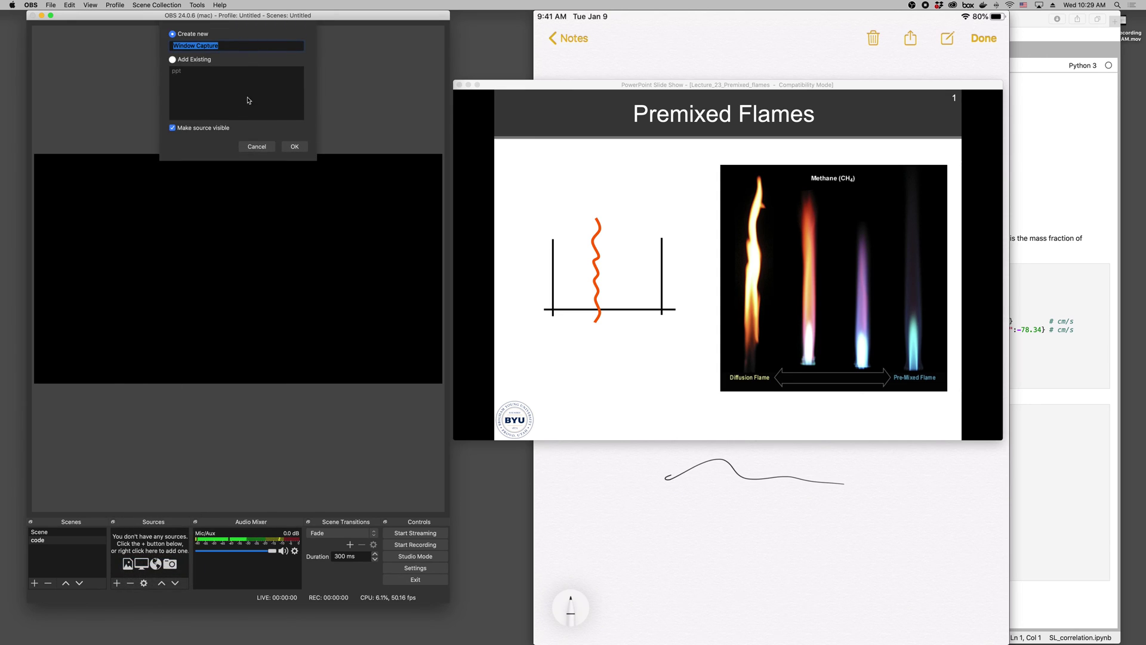
pyautogui.write('cupyter')
pyautogui.press('Return')
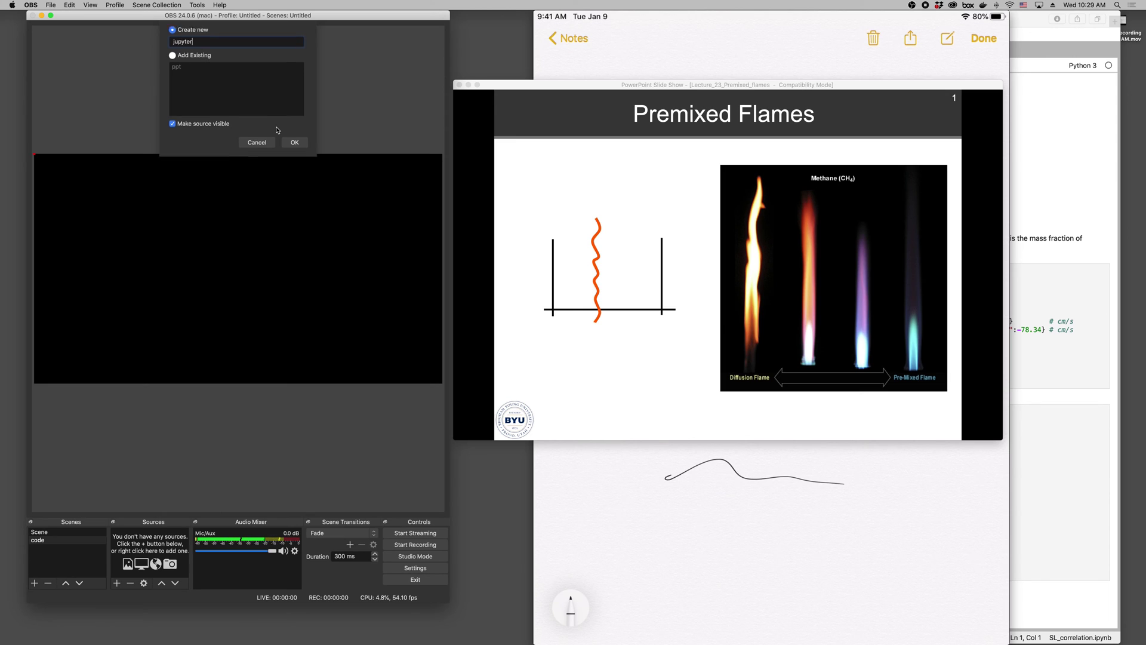
# Set the jupyter source to capture the '[Safari] JupyterLab' window
pyautogui.click(256, 347)
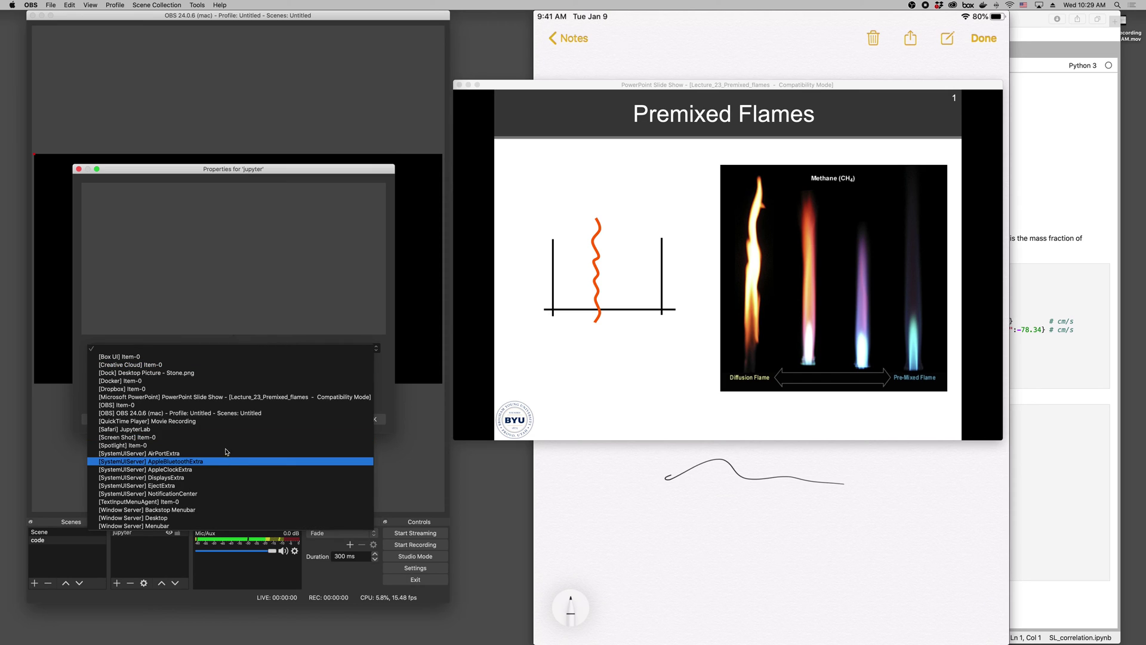
pyautogui.click(226, 430)
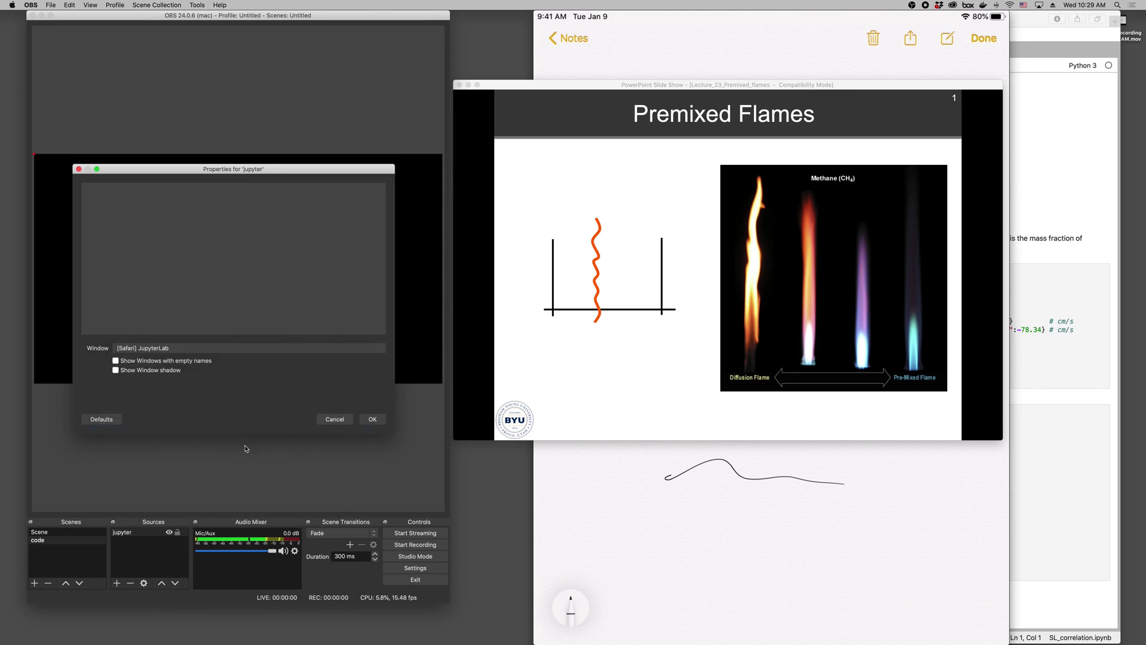
pyautogui.click(369, 419)
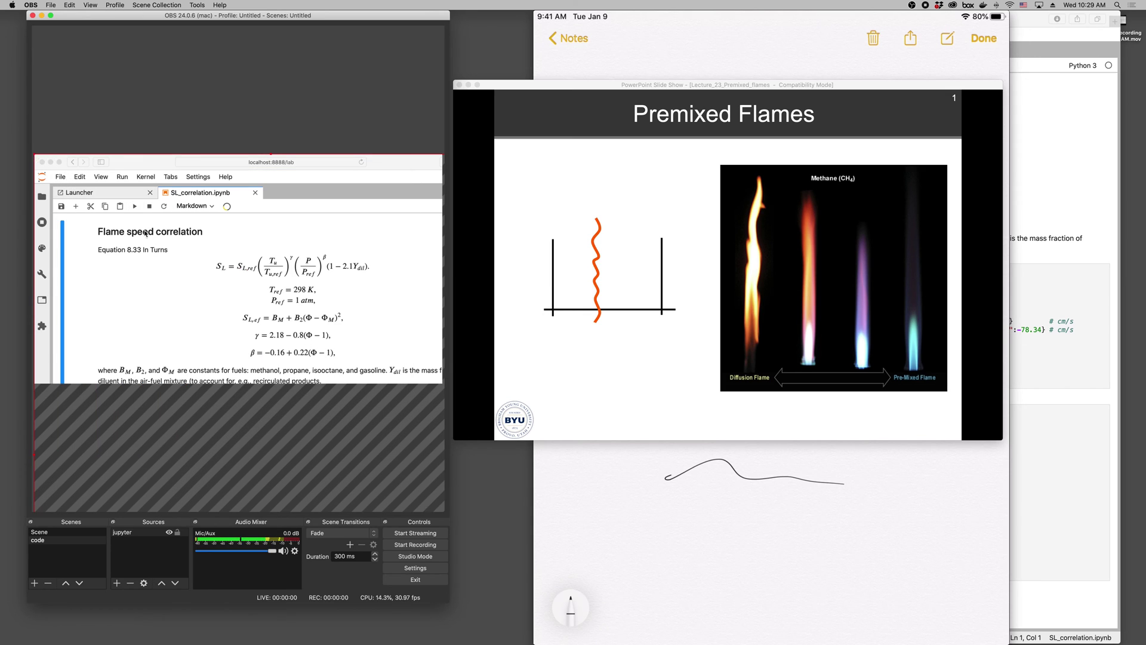
# Shrink and reposition the JupyterLab capture to fit the code scene's canvas
pyautogui.moveTo(35, 156); pyautogui.dragTo(220, 173)
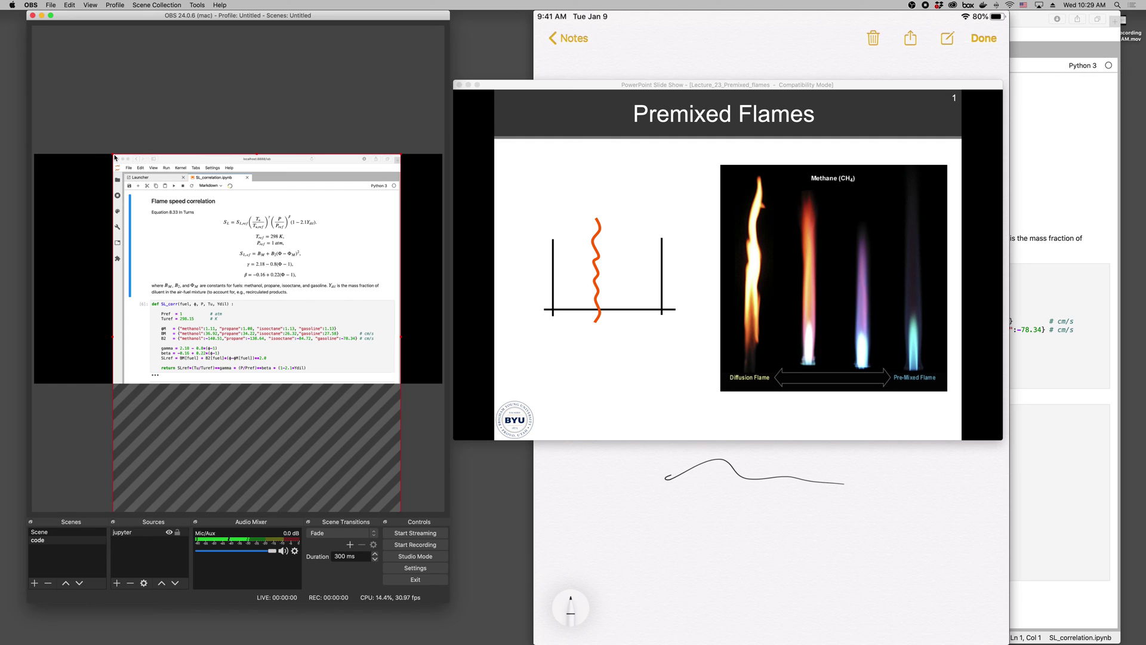
pyautogui.moveTo(116, 159); pyautogui.dragTo(215, 279)
pyautogui.moveTo(304, 303); pyautogui.dragTo(265, 196)
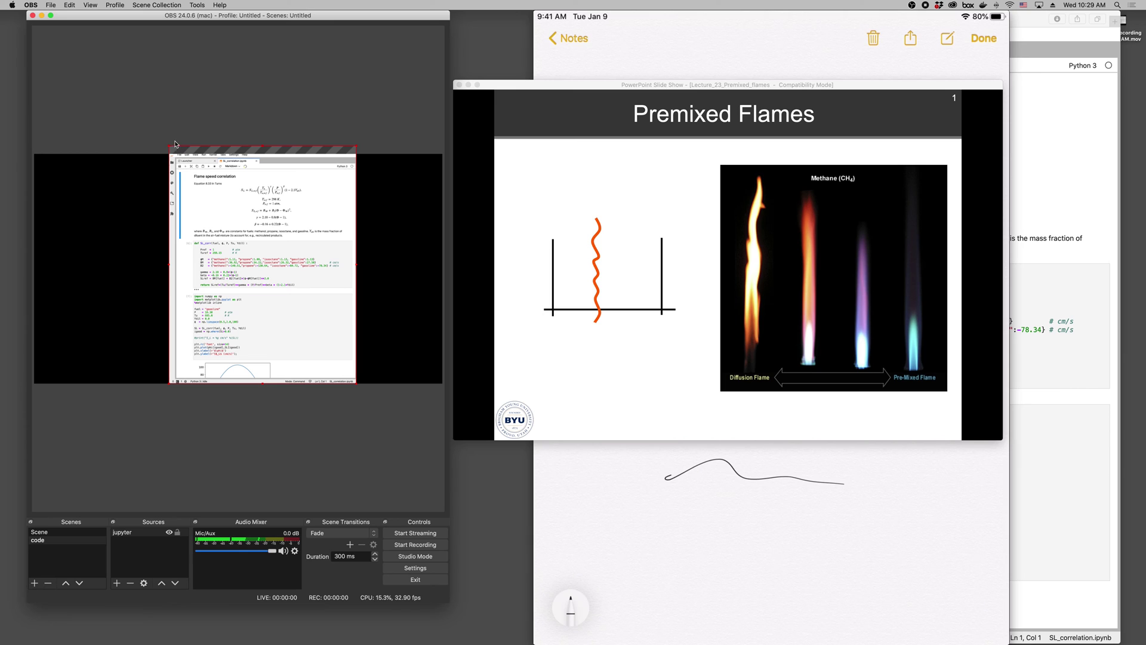
pyautogui.moveTo(175, 144); pyautogui.dragTo(194, 176)
# Deselect the JupyterLab capture and switch to the code scene
pyautogui.click(88, 228)
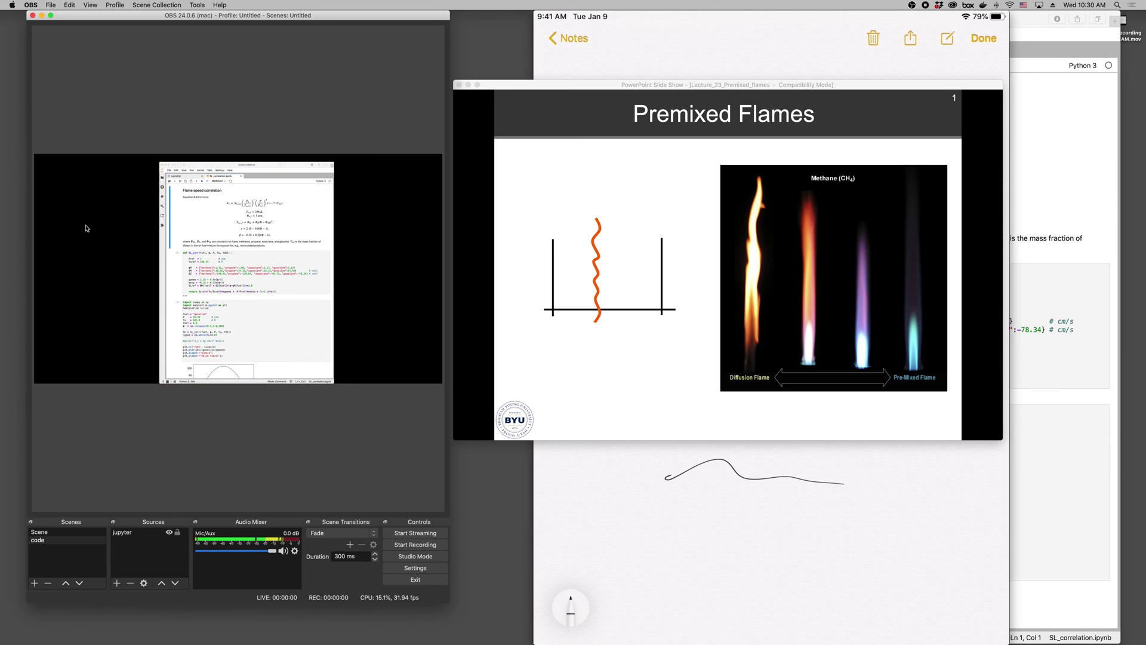
pyautogui.click(43, 532)
pyautogui.click(47, 541)
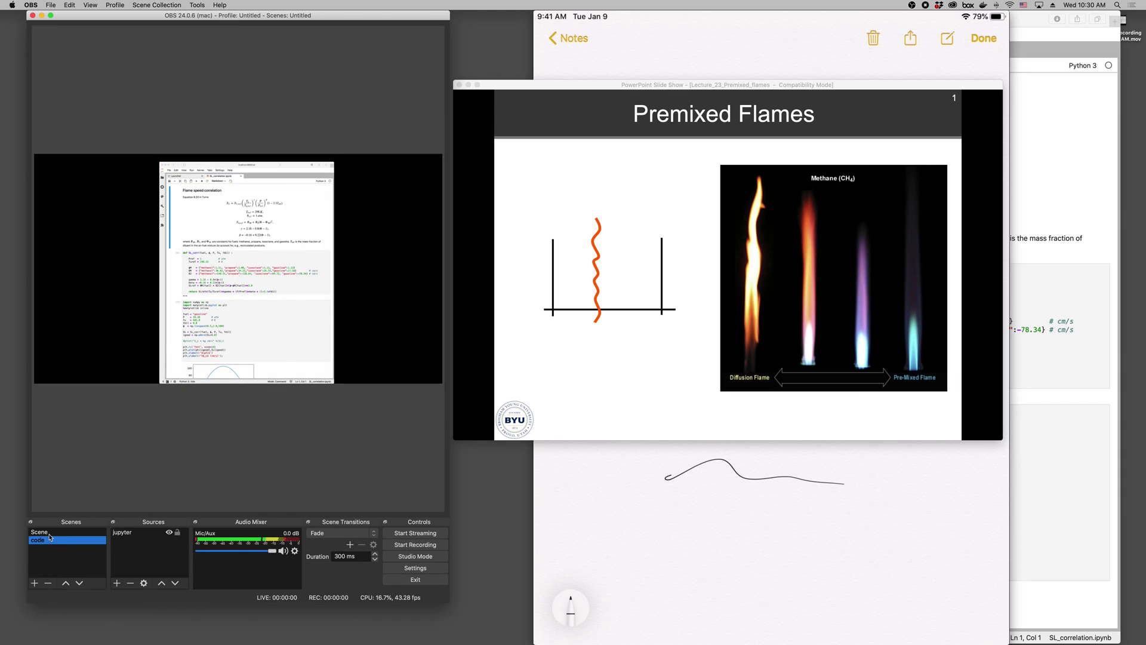
pyautogui.click(43, 532)
pyautogui.click(48, 541)
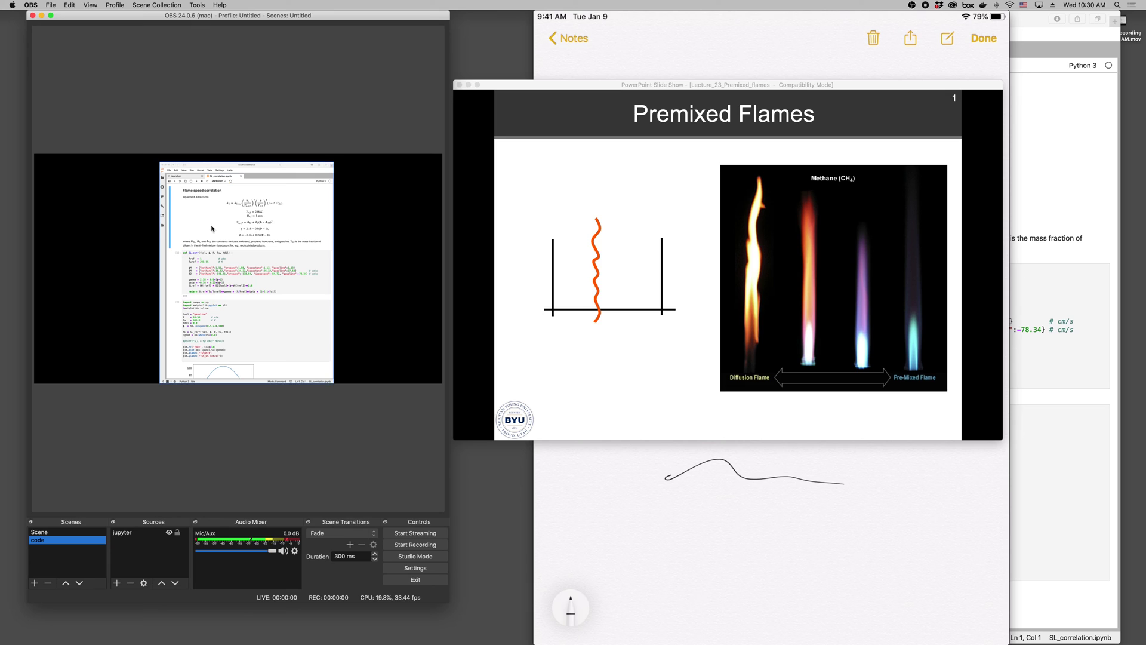
# Bring the JupyterLab Safari window forward, move it left beside OBS, then reselect the capture
pyautogui.moveTo(795, 491)
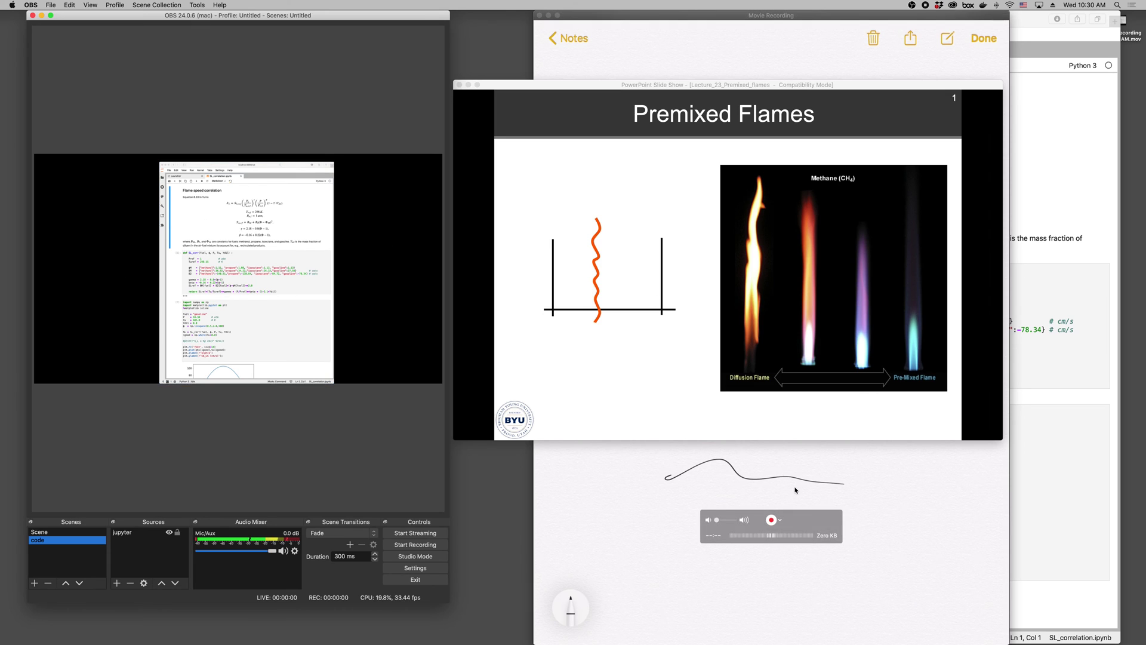
pyautogui.click(889, 480)
pyautogui.press('super+Tab')
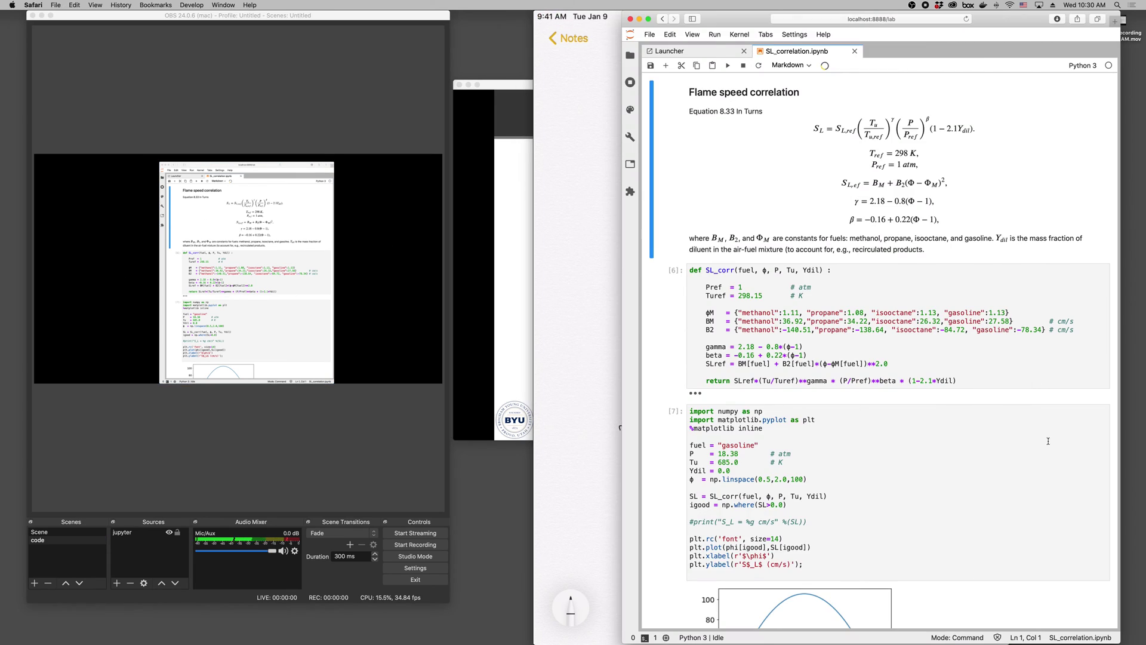
pyautogui.click(966, 19)
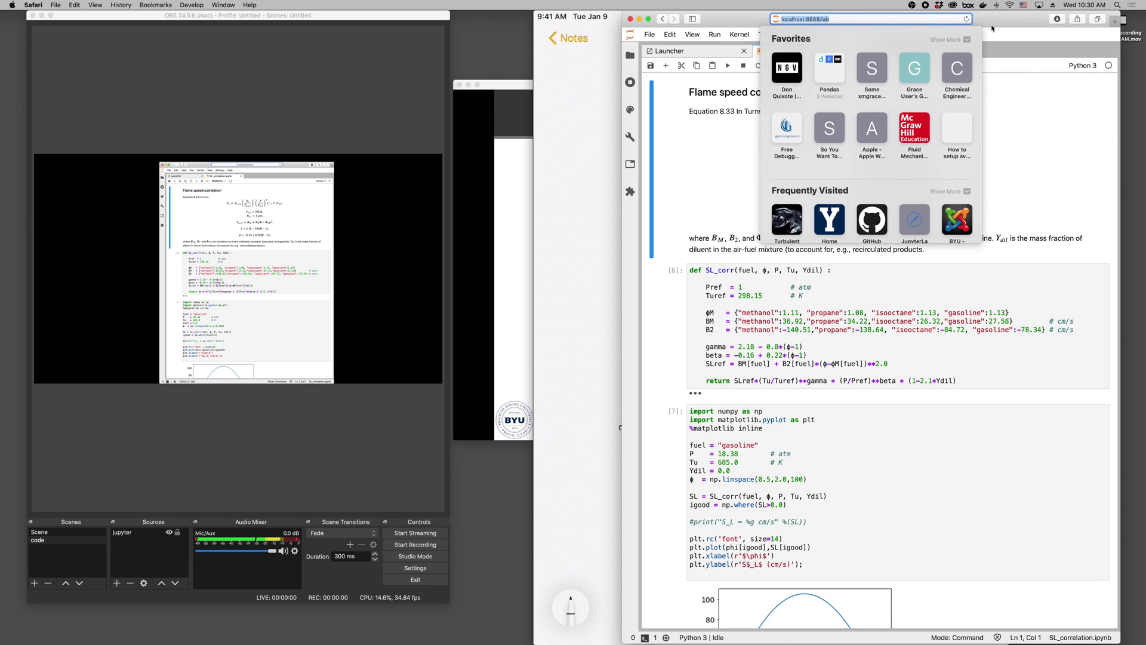
pyautogui.moveTo(996, 26); pyautogui.dragTo(909, 21)
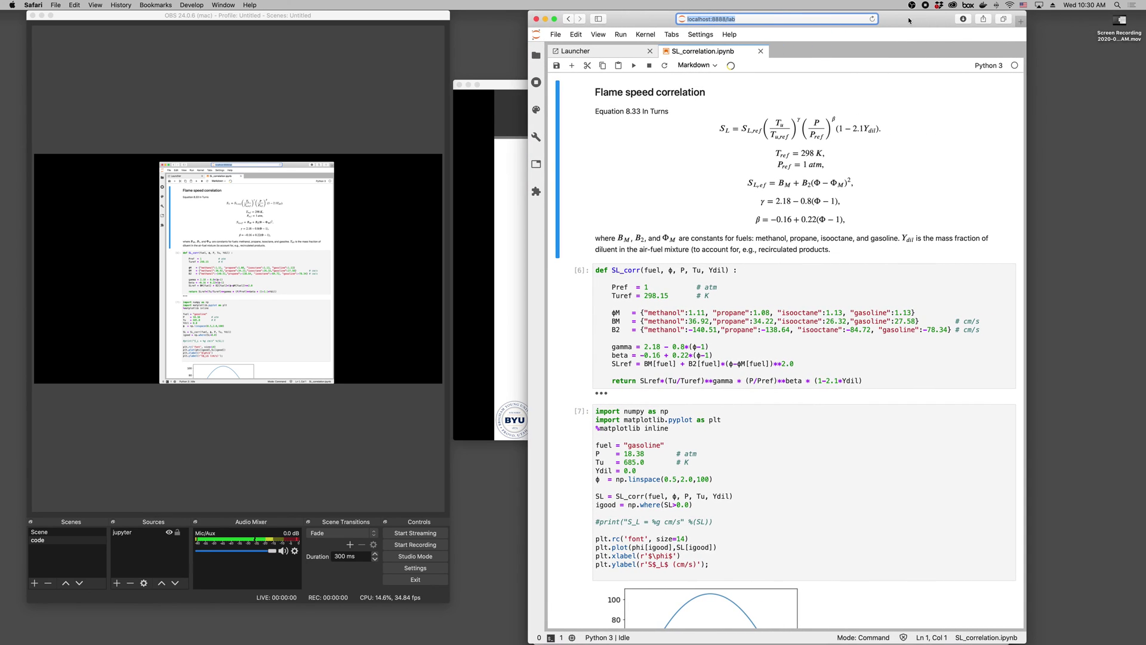
pyautogui.click(433, 156)
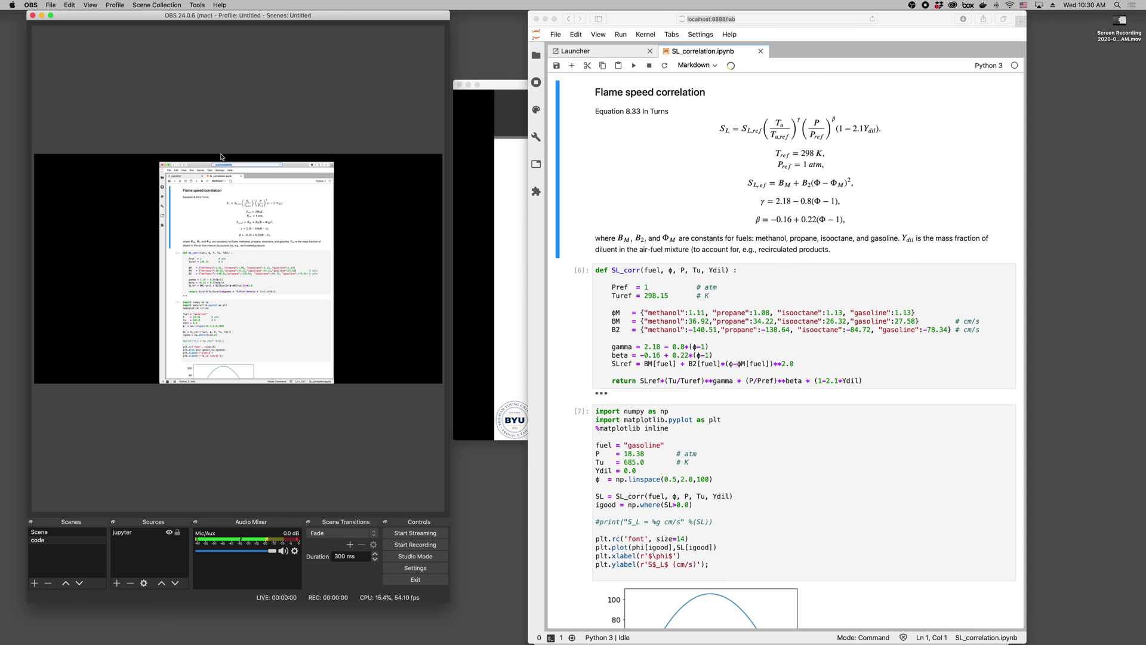
pyautogui.click(196, 242)
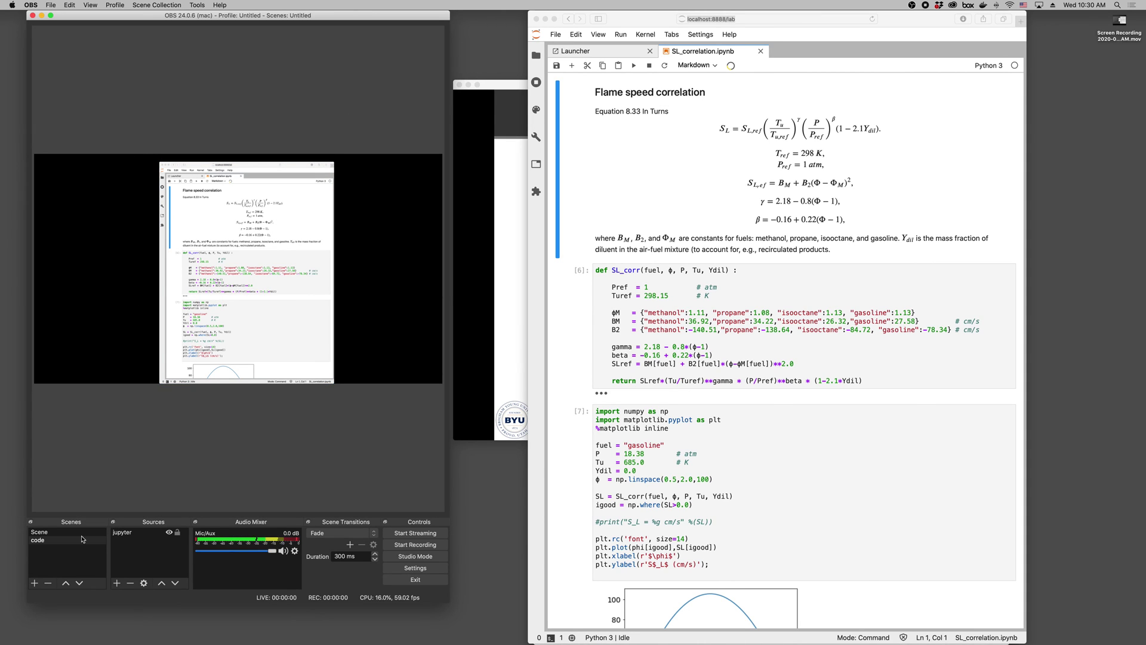
# Return to the 'Scene' scene and bring up the add-source menu under Sources
pyautogui.click(64, 535)
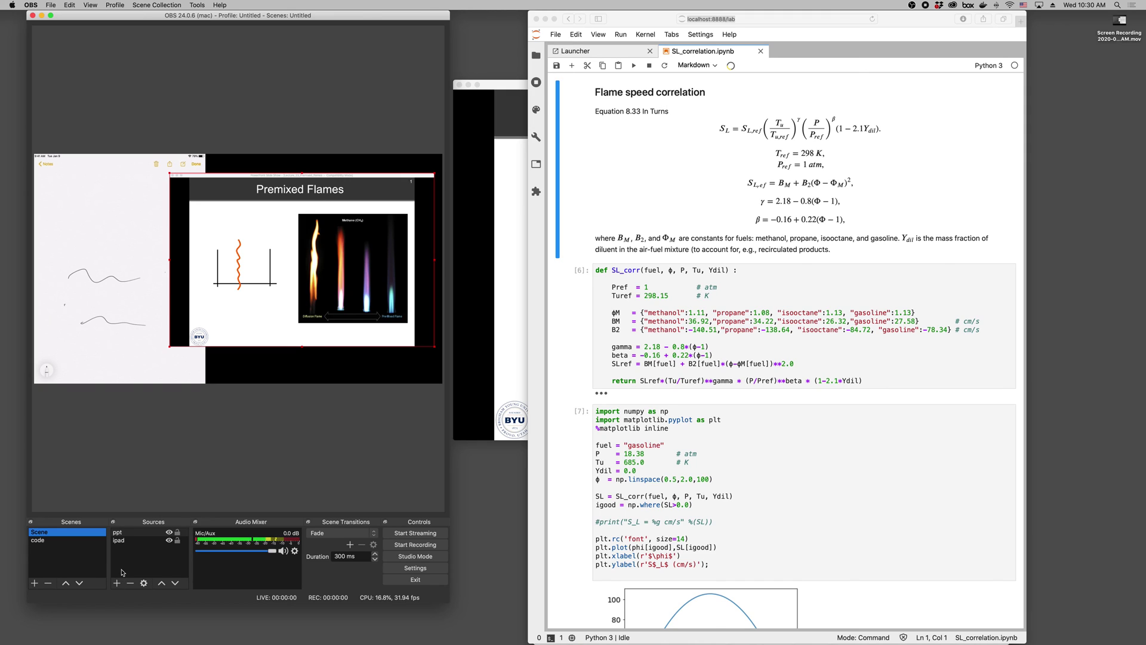
pyautogui.click(121, 573)
pyautogui.click(118, 583)
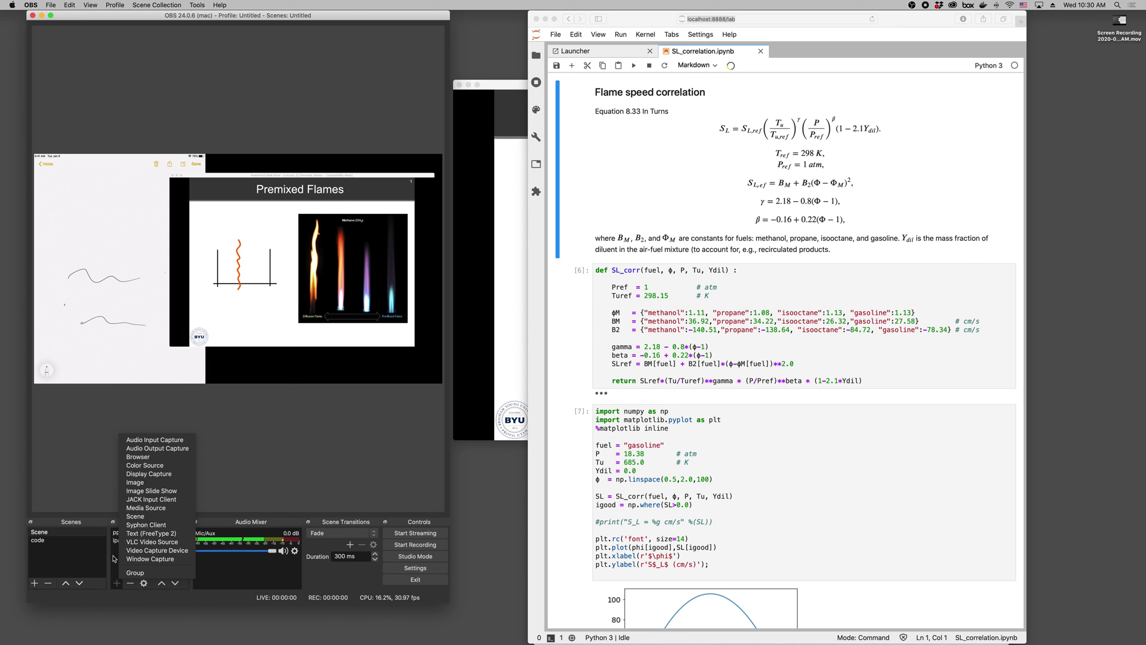
# Dismiss the source list without adding a source, then select and deselect the ipad capture in the preview
pyautogui.click(114, 558)
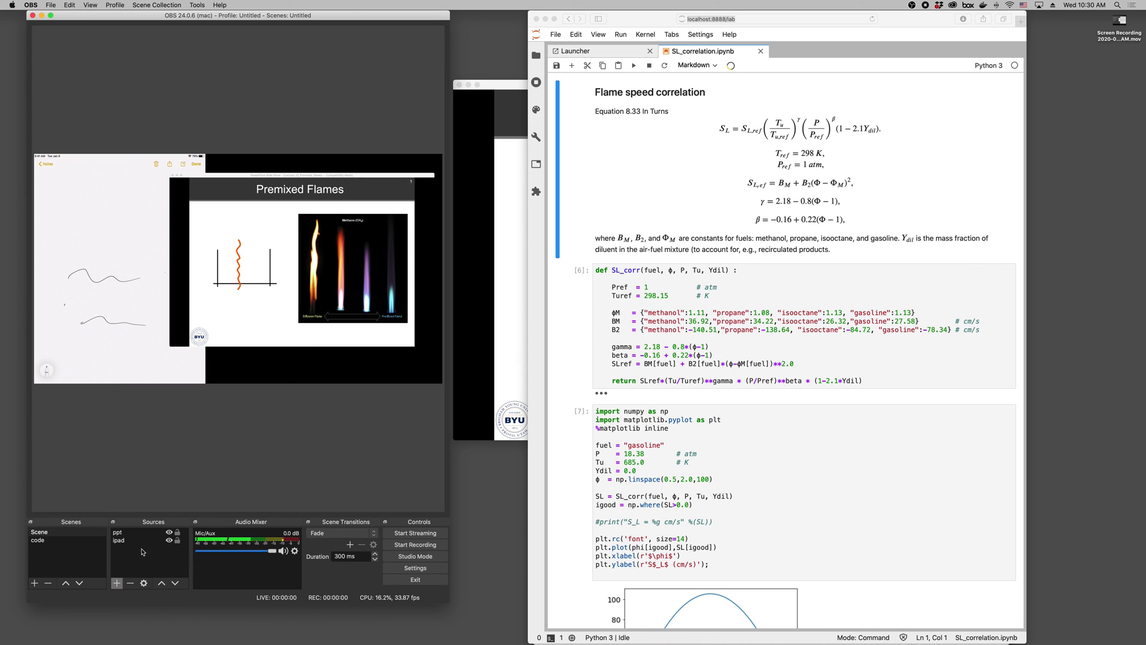
pyautogui.click(240, 361)
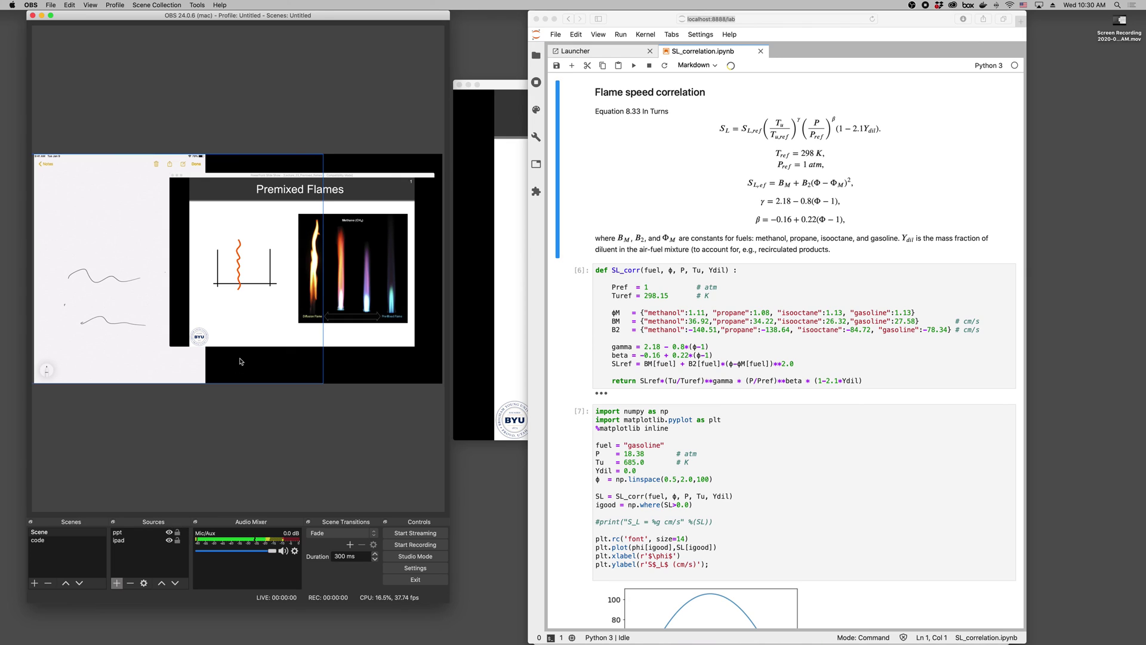
pyautogui.click(270, 351)
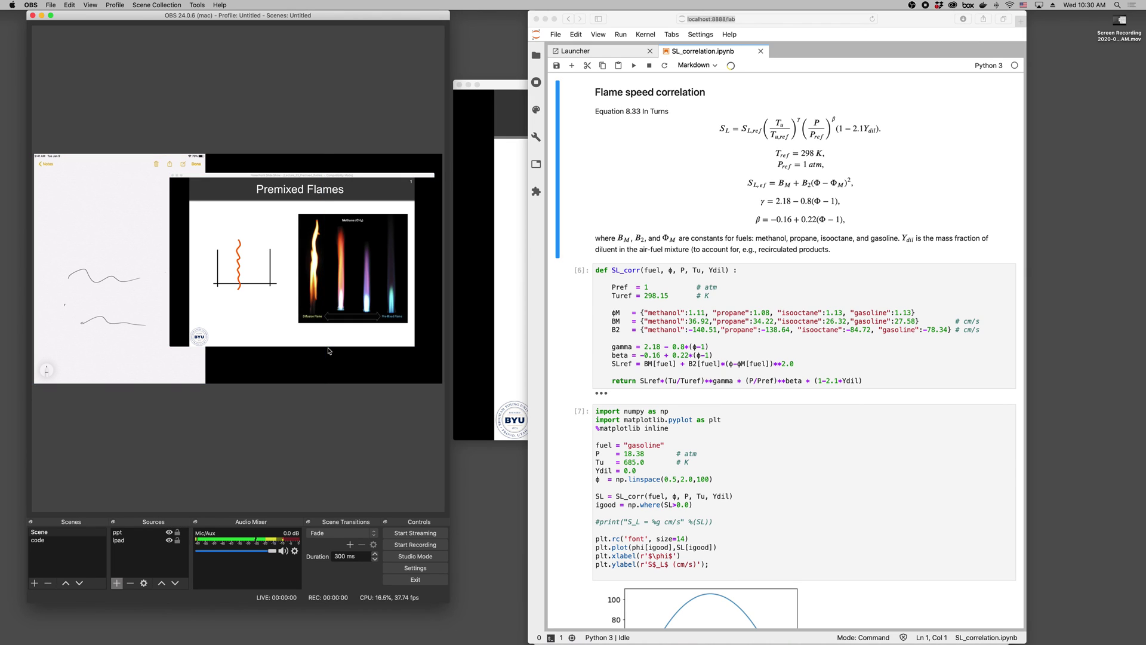
pyautogui.click(135, 273)
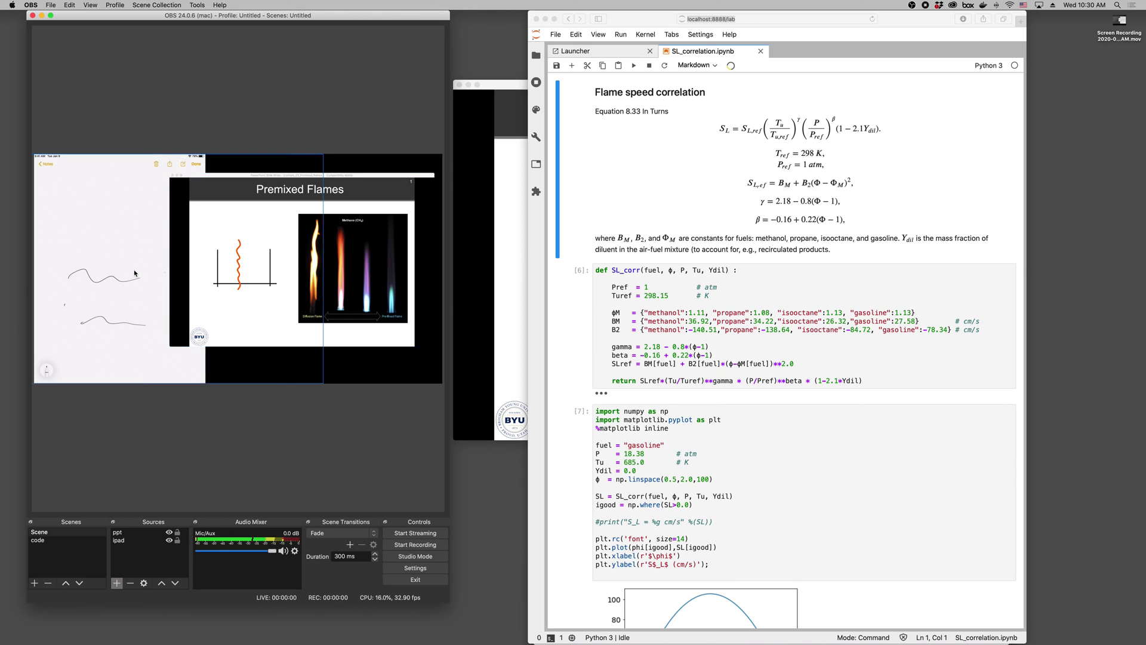
pyautogui.click(99, 398)
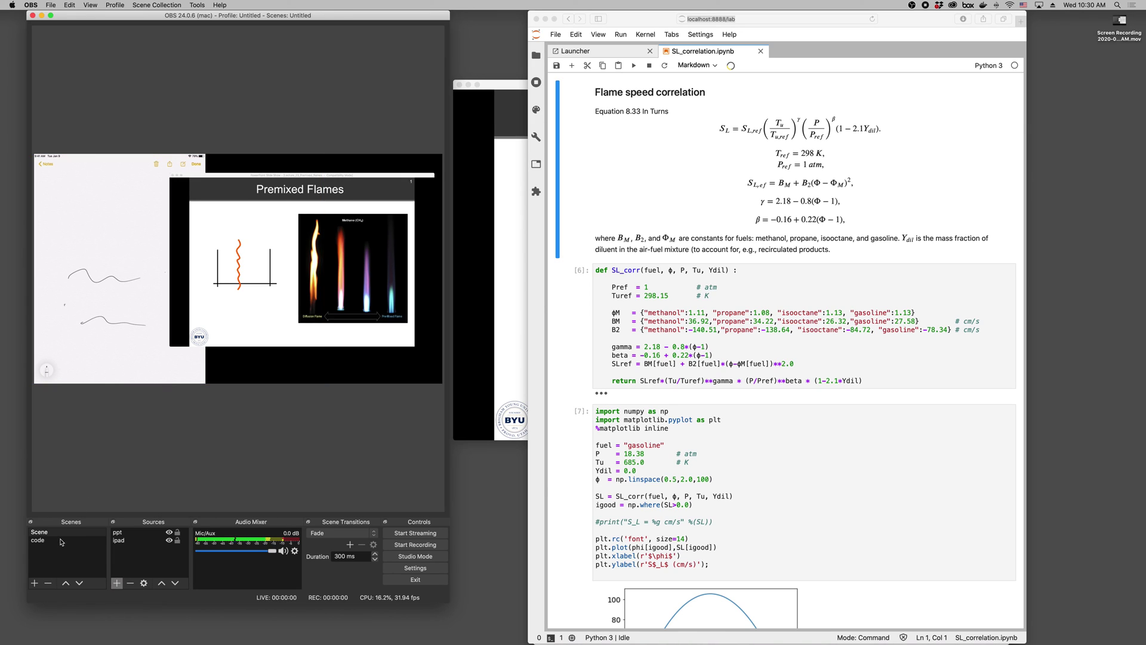